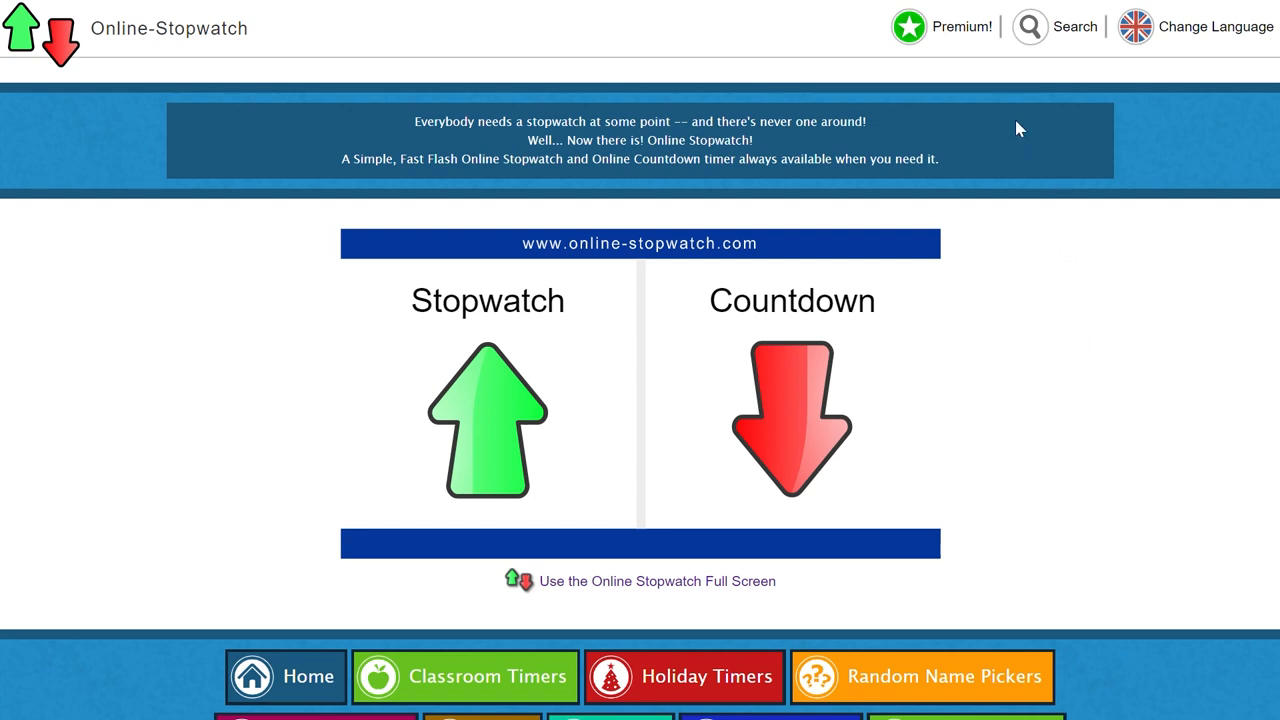
Step: Go to the Premium features page and bring up the premium log-in form
{"action": "left_click", "coordinate": [955, 27]}
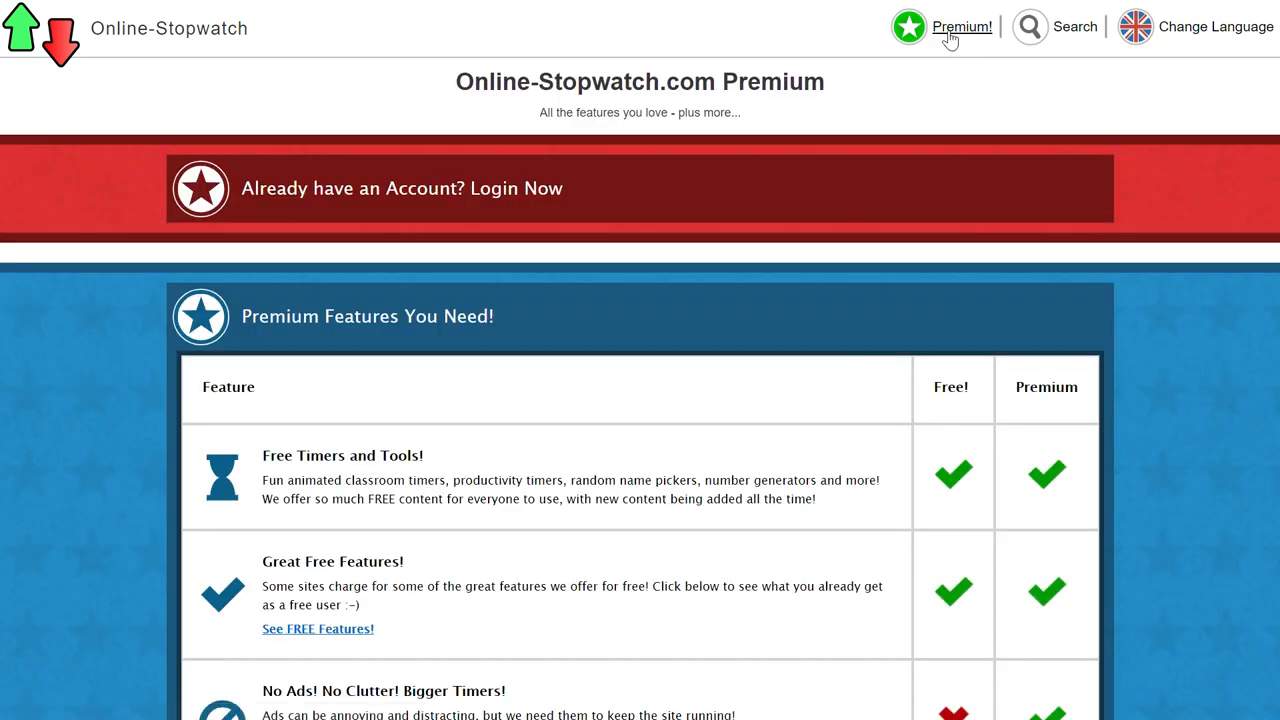
{"action": "left_click", "coordinate": [389, 202]}
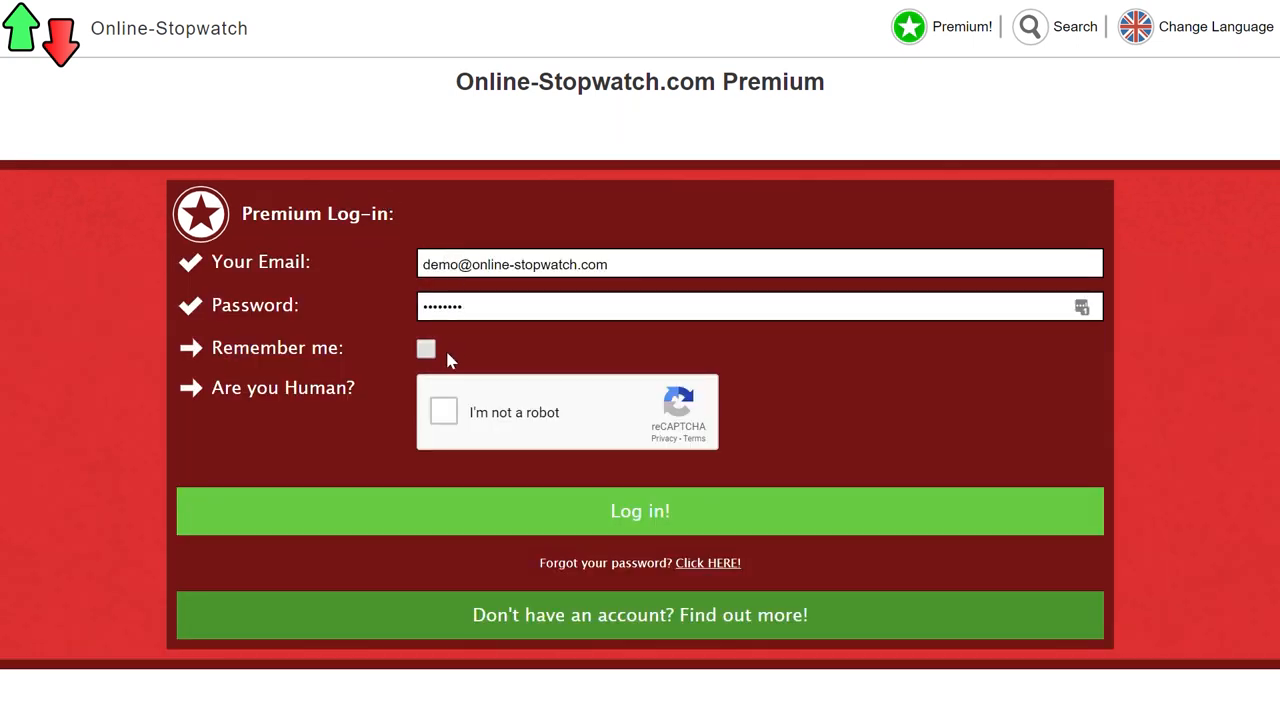
Step: Tick the reCAPTCHA and submit the log-in to reach the personal welcome page
{"action": "left_click", "coordinate": [443, 412]}
{"action": "left_click", "coordinate": [580, 516]}
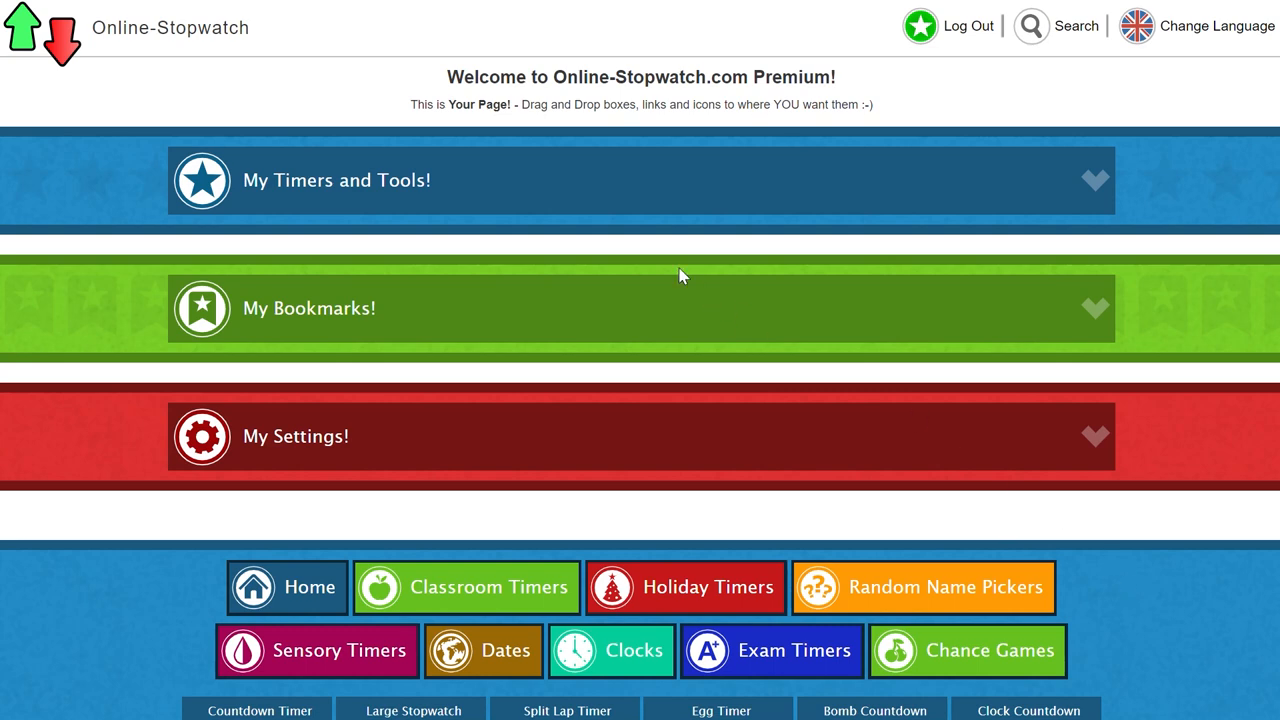
Step: Expand My Timers and Tools to show the four saved tool tiles
{"action": "left_click", "coordinate": [565, 193]}
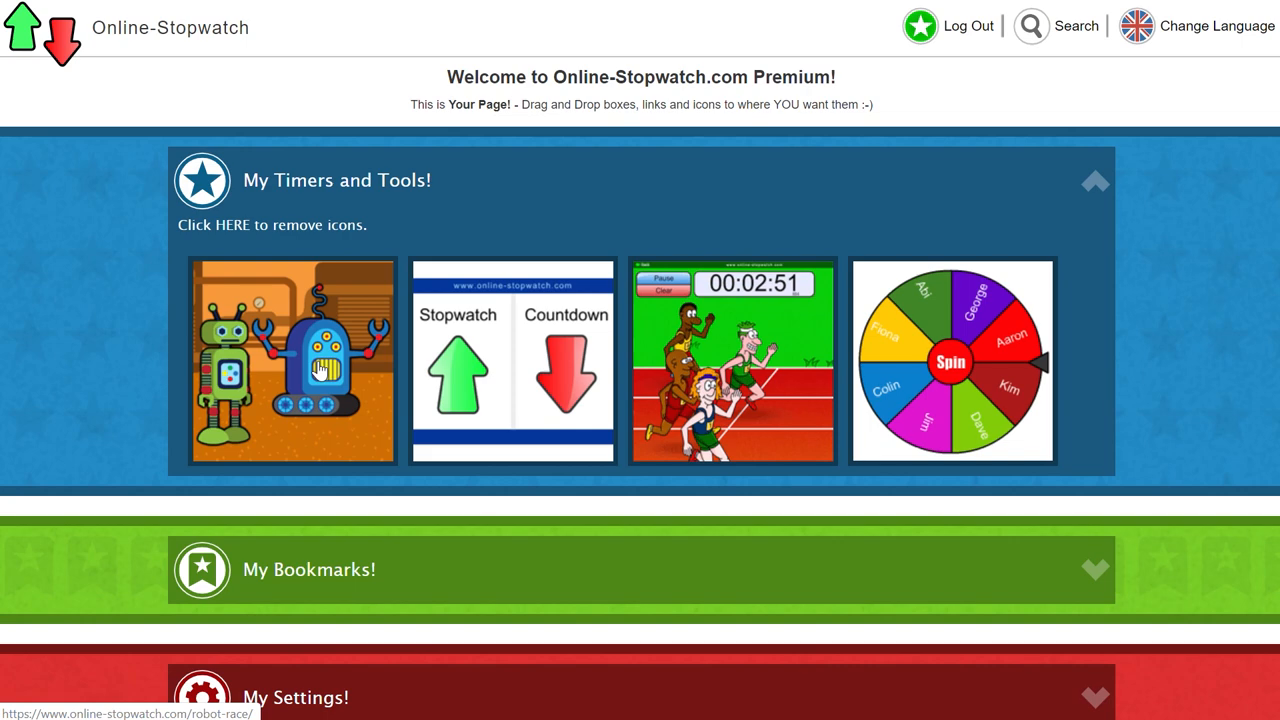
{"action": "scroll", "coordinate": [420, 378], "scroll_direction": "down", "scroll_amount": 3}
{"action": "scroll", "coordinate": [420, 378], "scroll_direction": "down", "scroll_amount": 3}
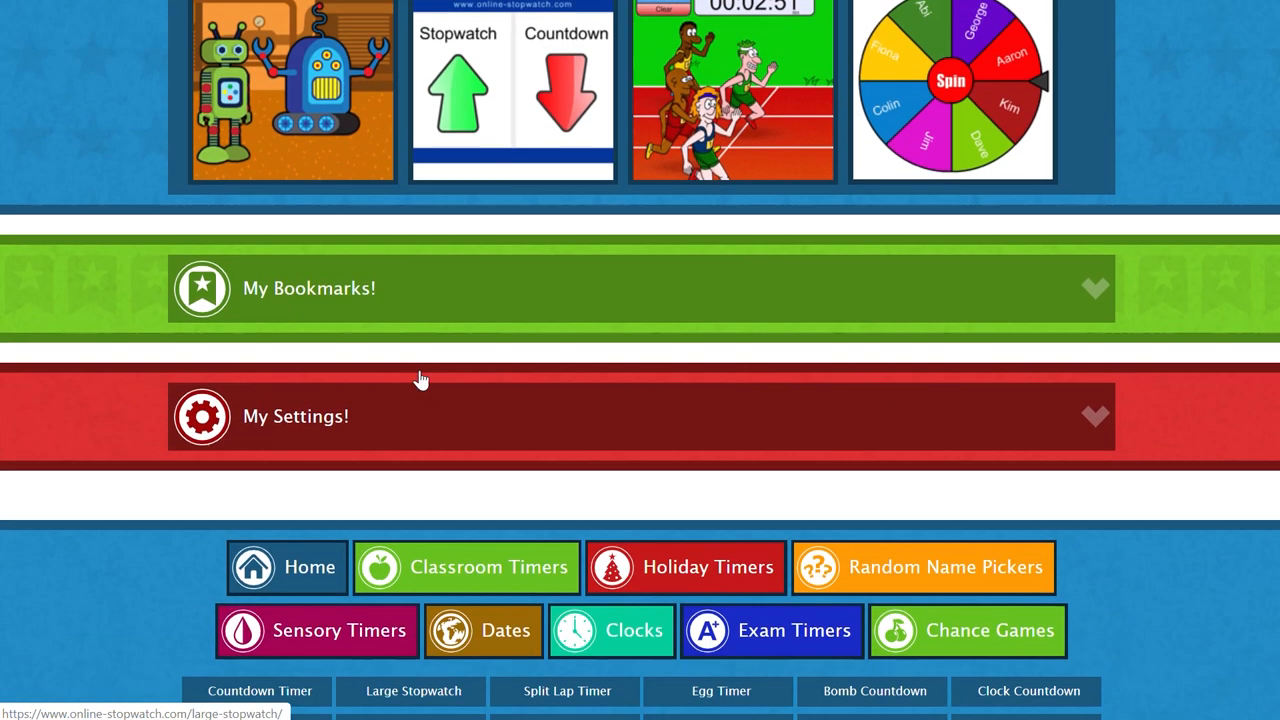
{"action": "scroll", "coordinate": [420, 378], "scroll_direction": "down", "scroll_amount": 3}
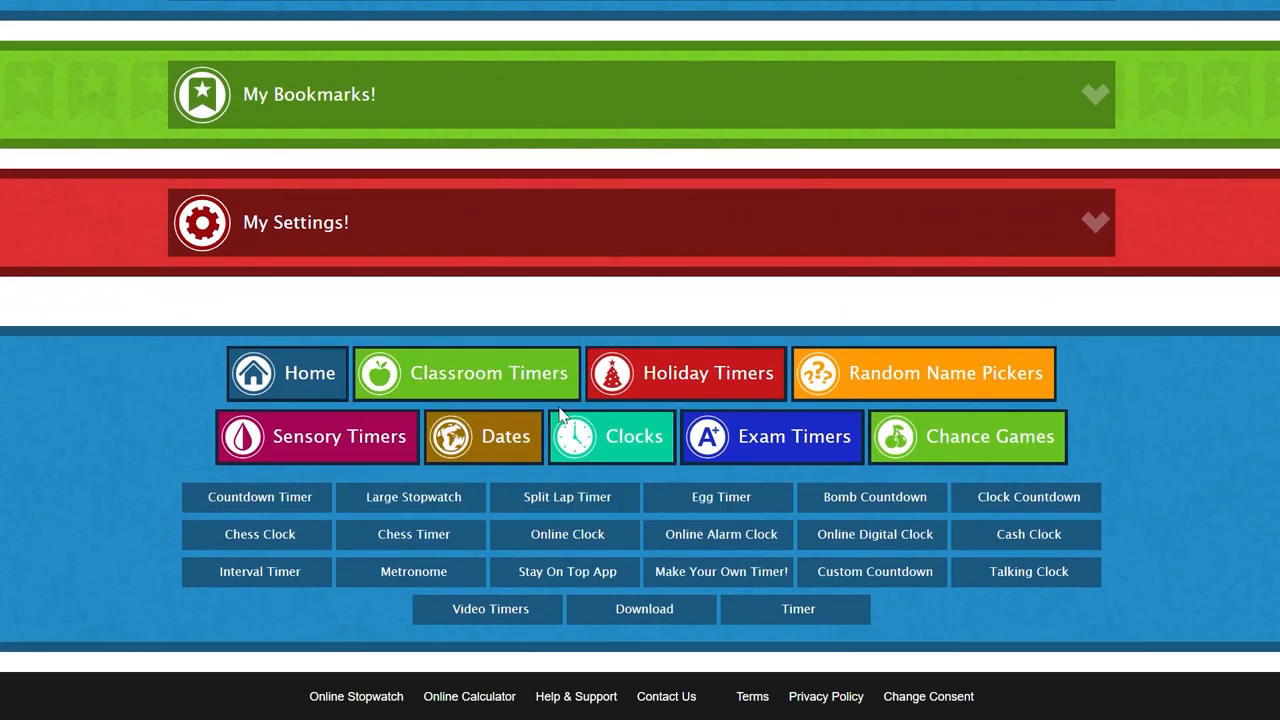
Step: Add the Emoji Race timer from Classroom Timers to My Page and return to the welcome page
{"action": "left_click", "coordinate": [489, 373]}
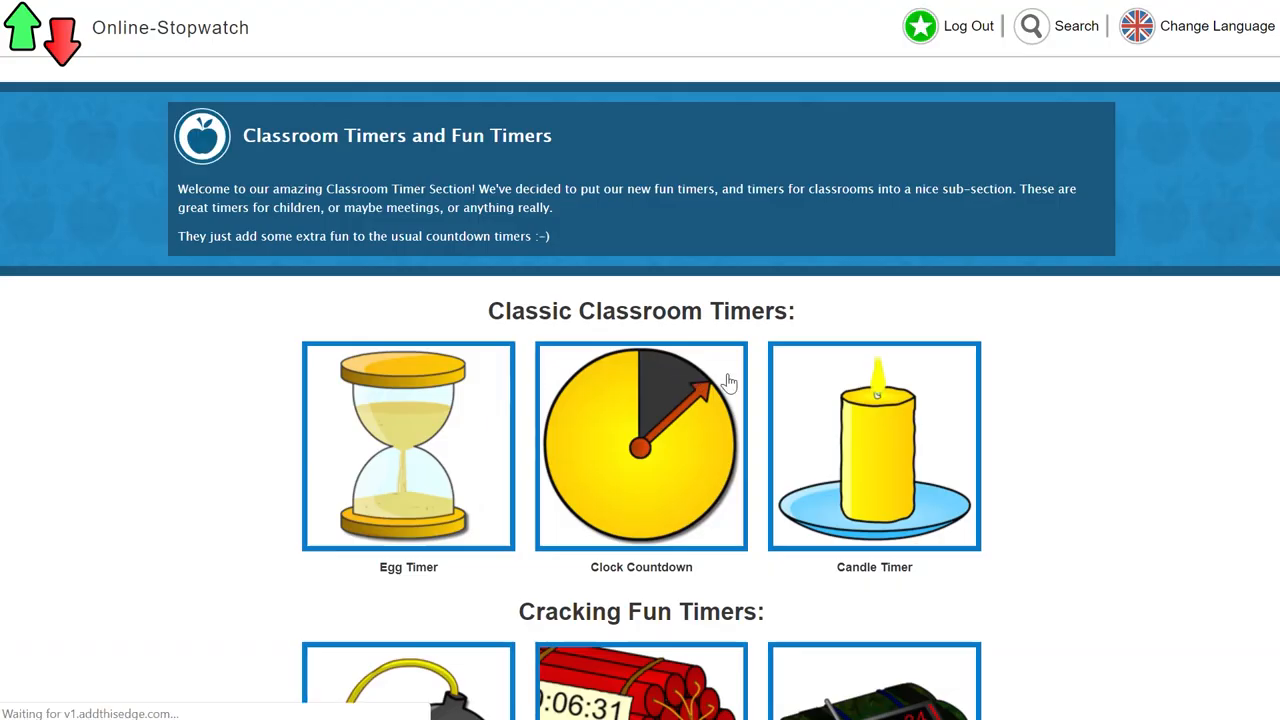
{"action": "scroll", "coordinate": [730, 382], "scroll_direction": "down", "scroll_amount": 3}
{"action": "scroll", "coordinate": [730, 382], "scroll_direction": "down", "scroll_amount": 3}
{"action": "scroll", "coordinate": [740, 440], "scroll_direction": "down", "scroll_amount": 3}
{"action": "scroll", "coordinate": [750, 480], "scroll_direction": "down", "scroll_amount": 2}
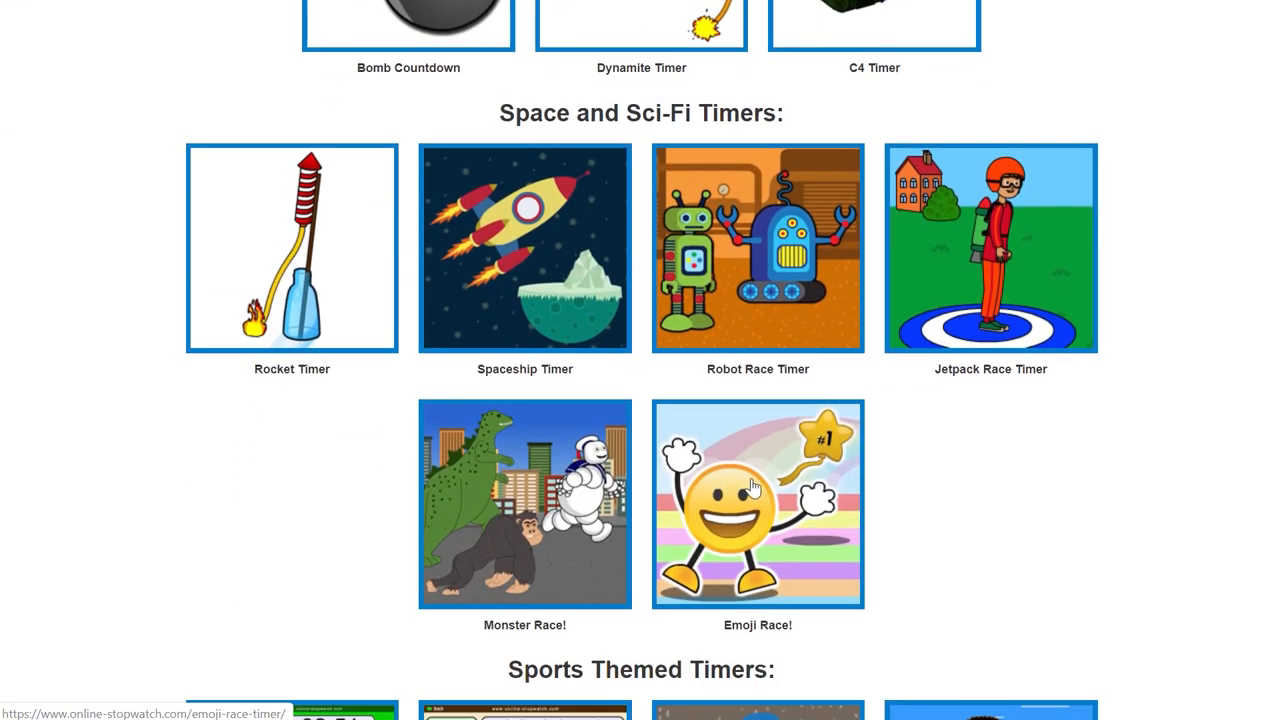
{"action": "left_click", "coordinate": [752, 486]}
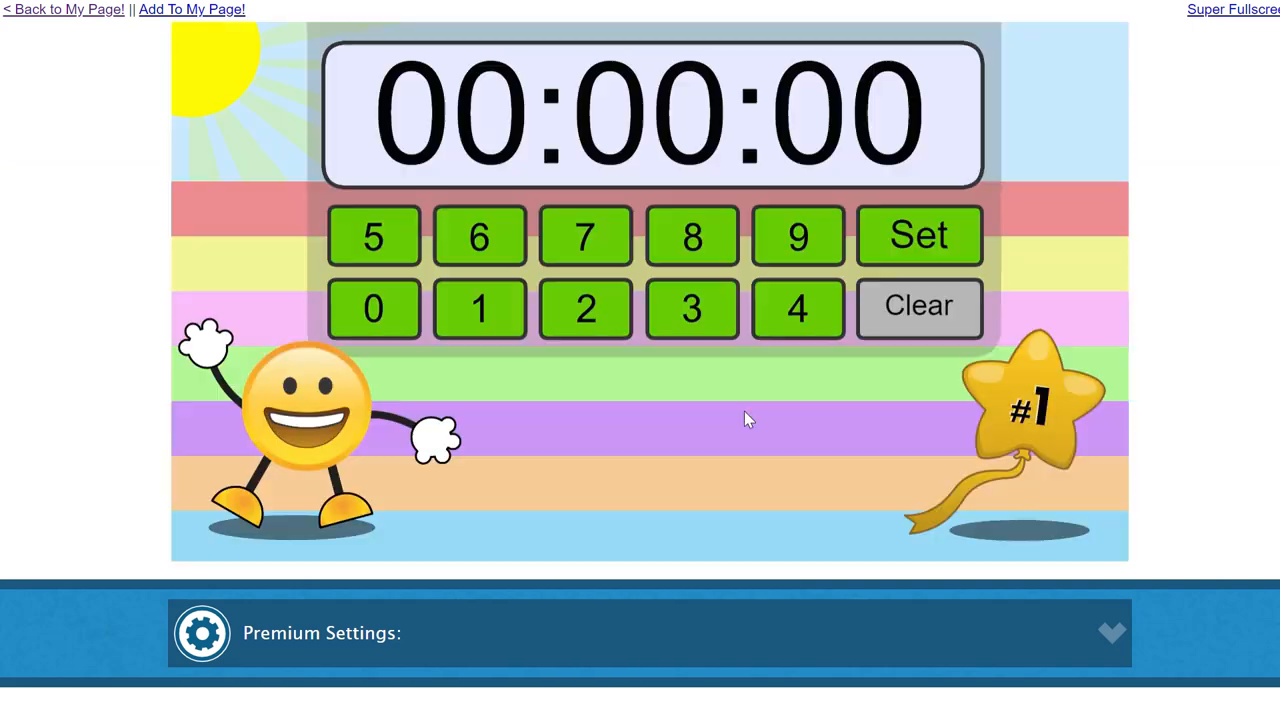
{"action": "left_click", "coordinate": [214, 12]}
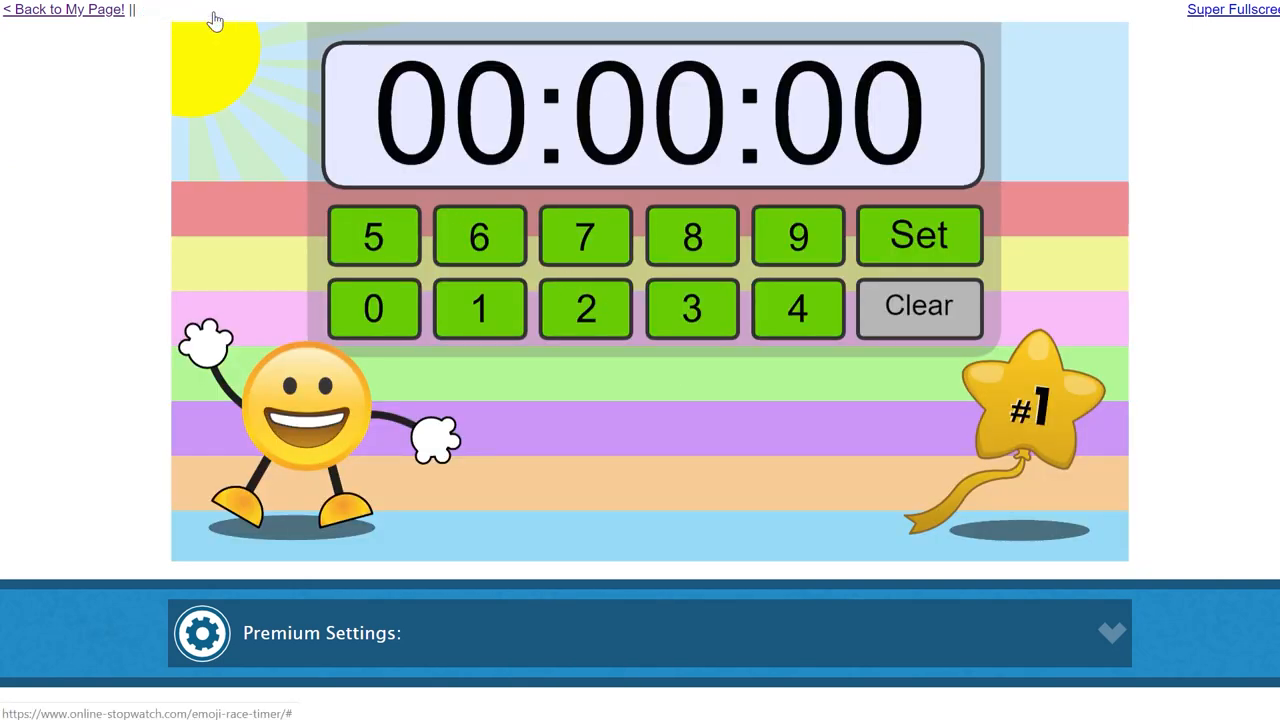
{"action": "left_click", "coordinate": [73, 14]}
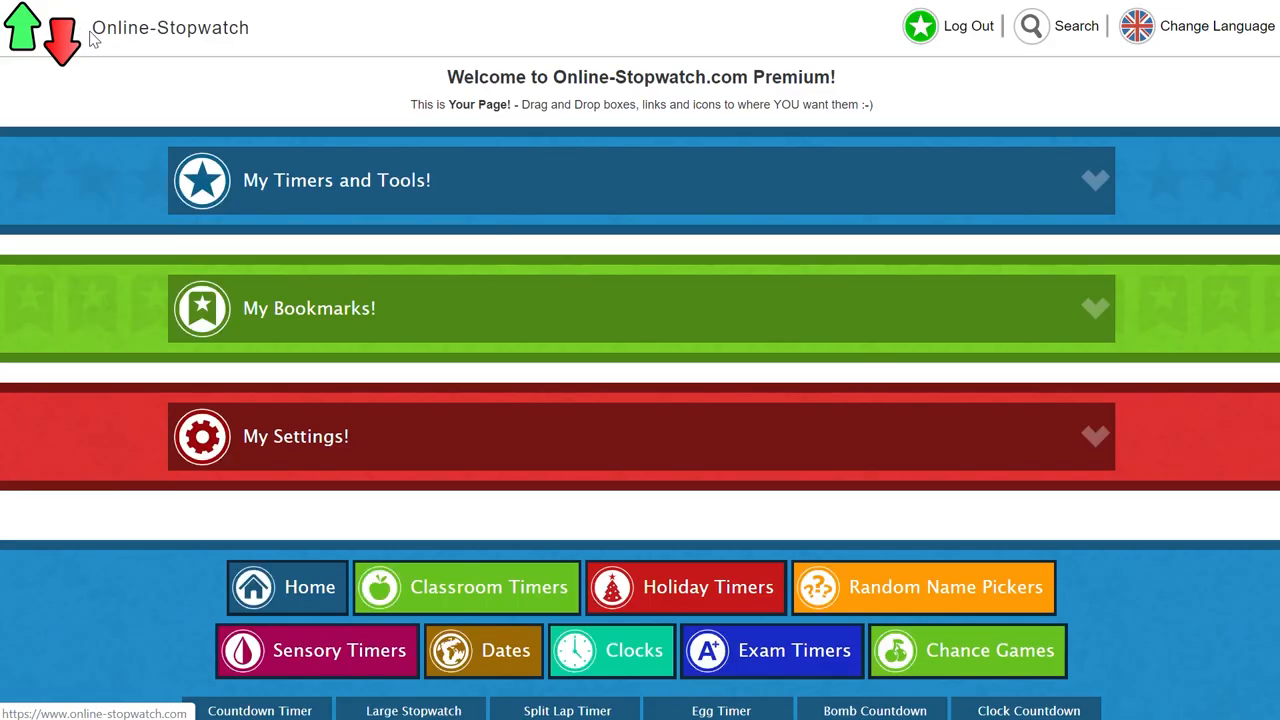
Step: Remove the running-race timer from saved tools, collapse the section and expand My Bookmarks
{"action": "left_click", "coordinate": [453, 181]}
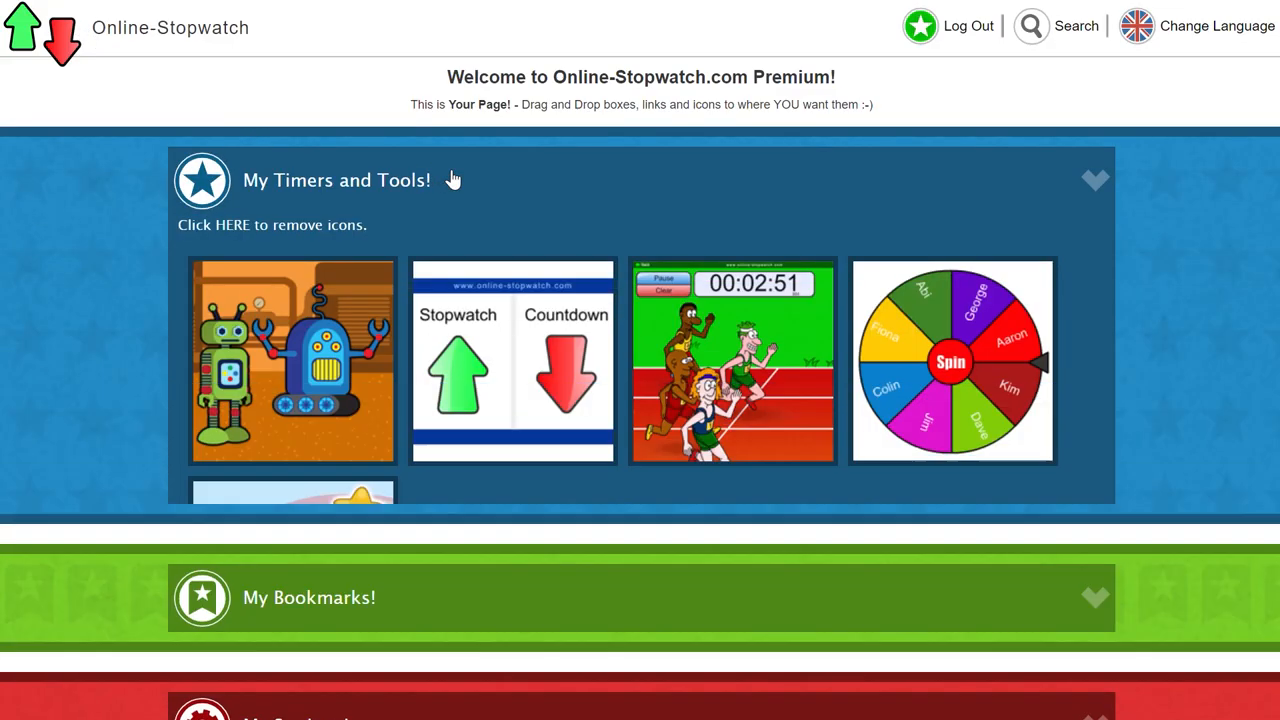
{"action": "scroll", "coordinate": [522, 219], "scroll_direction": "down", "scroll_amount": 1}
{"action": "scroll", "coordinate": [525, 219], "scroll_direction": "down", "scroll_amount": 1}
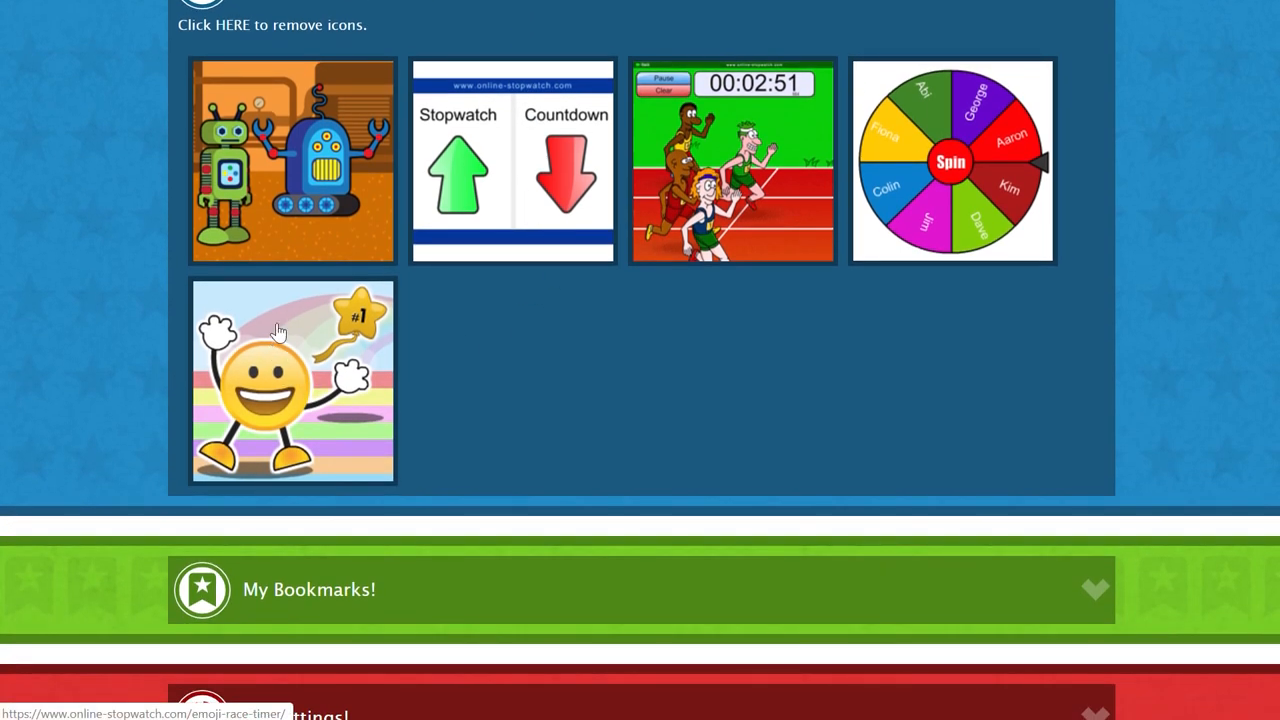
{"action": "scroll", "coordinate": [375, 380], "scroll_direction": "up", "scroll_amount": 1}
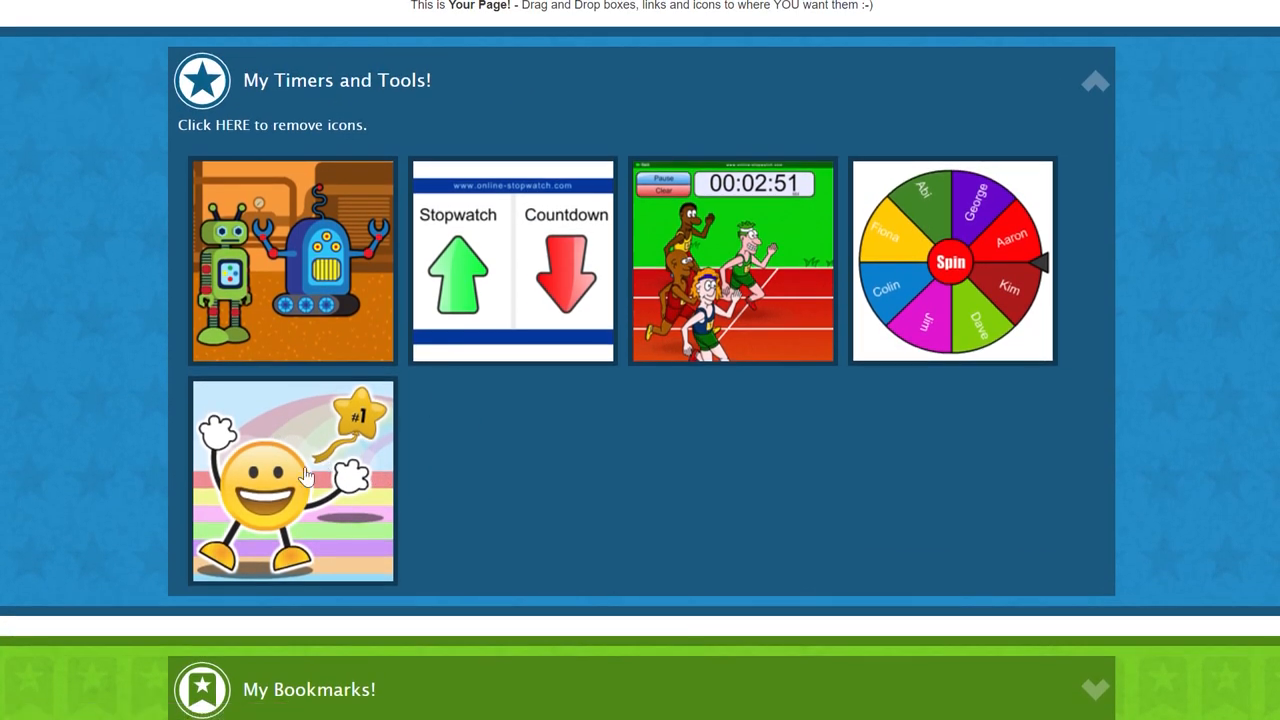
{"action": "mouse_move", "coordinate": [296, 480]}
{"action": "left_mouse_down"}
{"action": "mouse_move", "coordinate": [310, 378]}
{"action": "mouse_move", "coordinate": [290, 255]}
{"action": "left_mouse_up"}
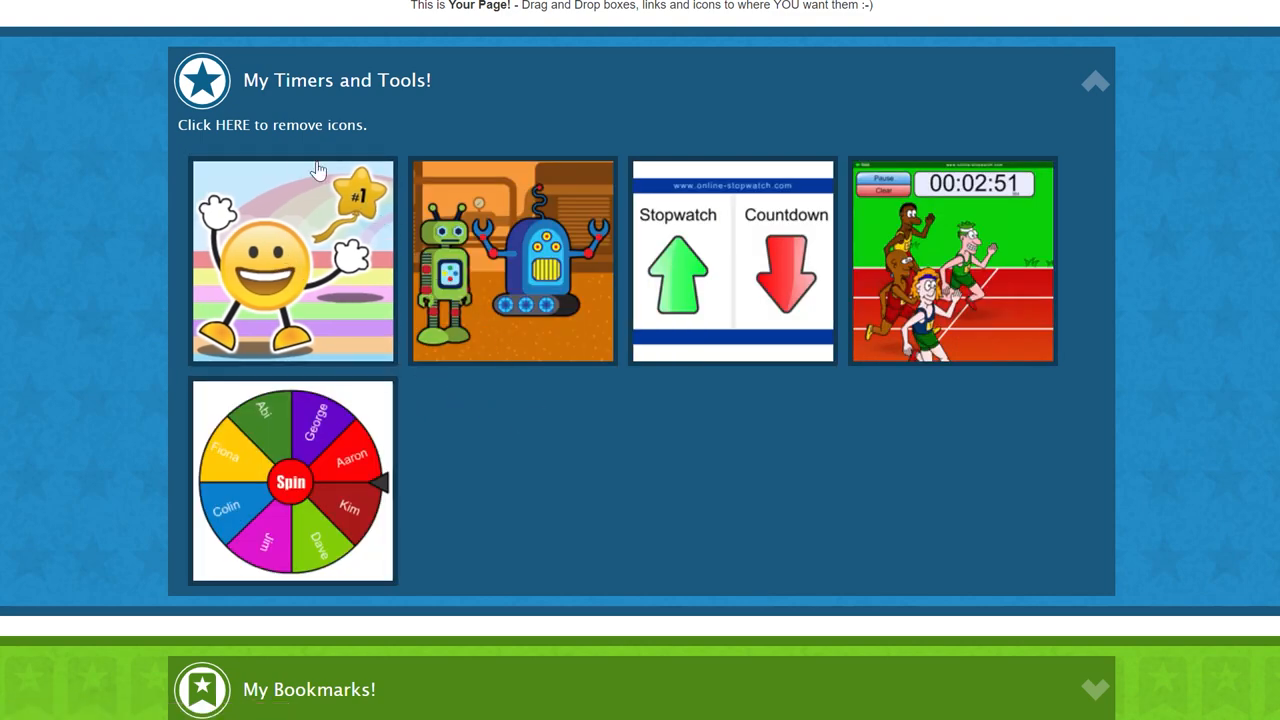
{"action": "left_click", "coordinate": [232, 128]}
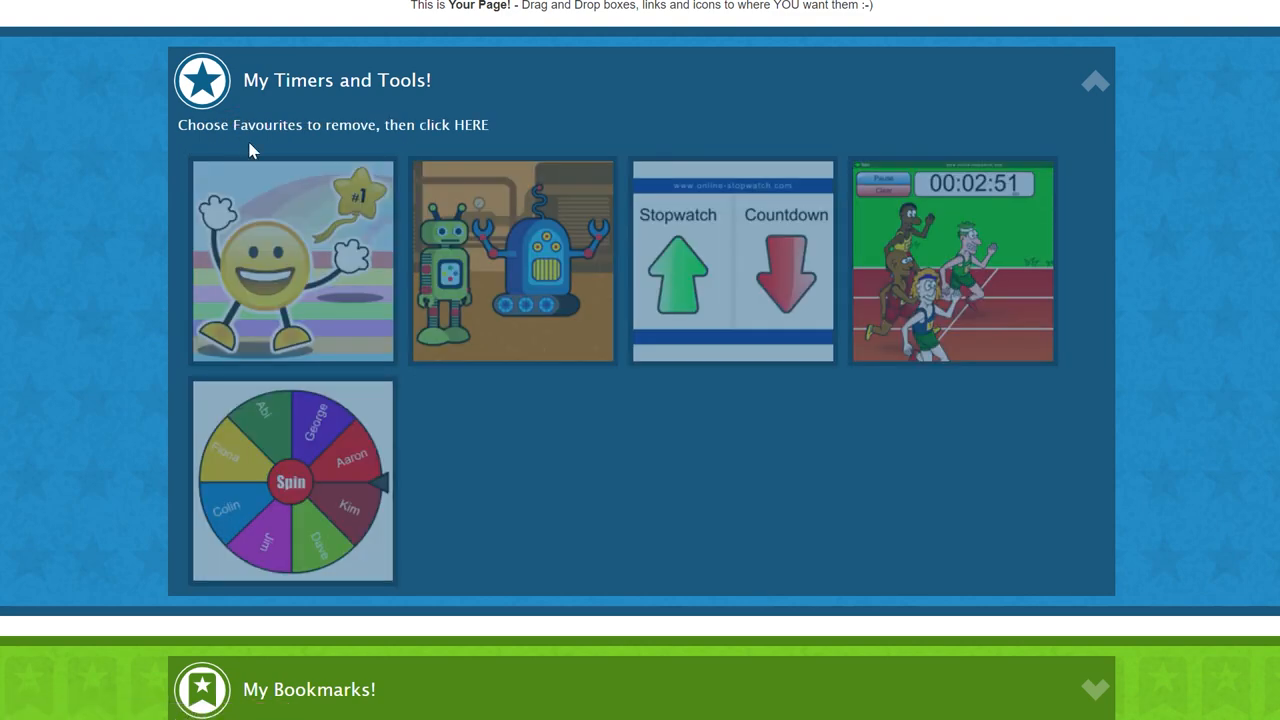
{"action": "left_click", "coordinate": [952, 262]}
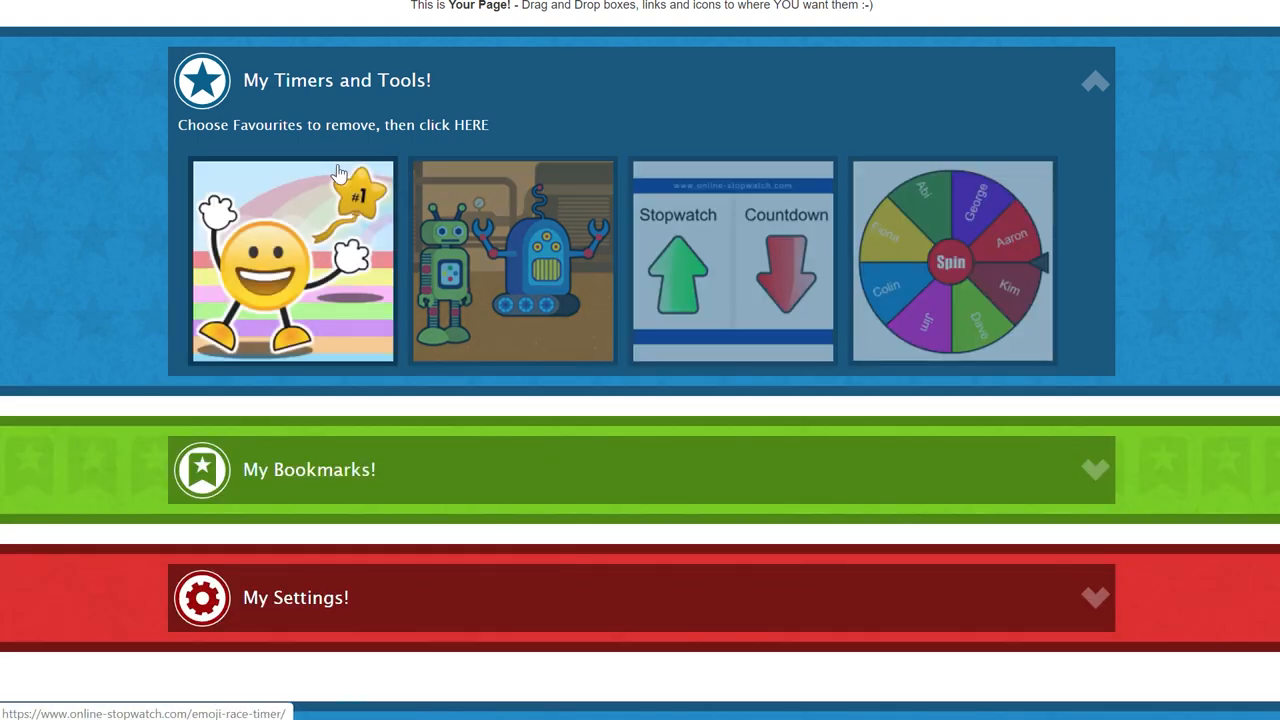
{"action": "left_click", "coordinate": [471, 125]}
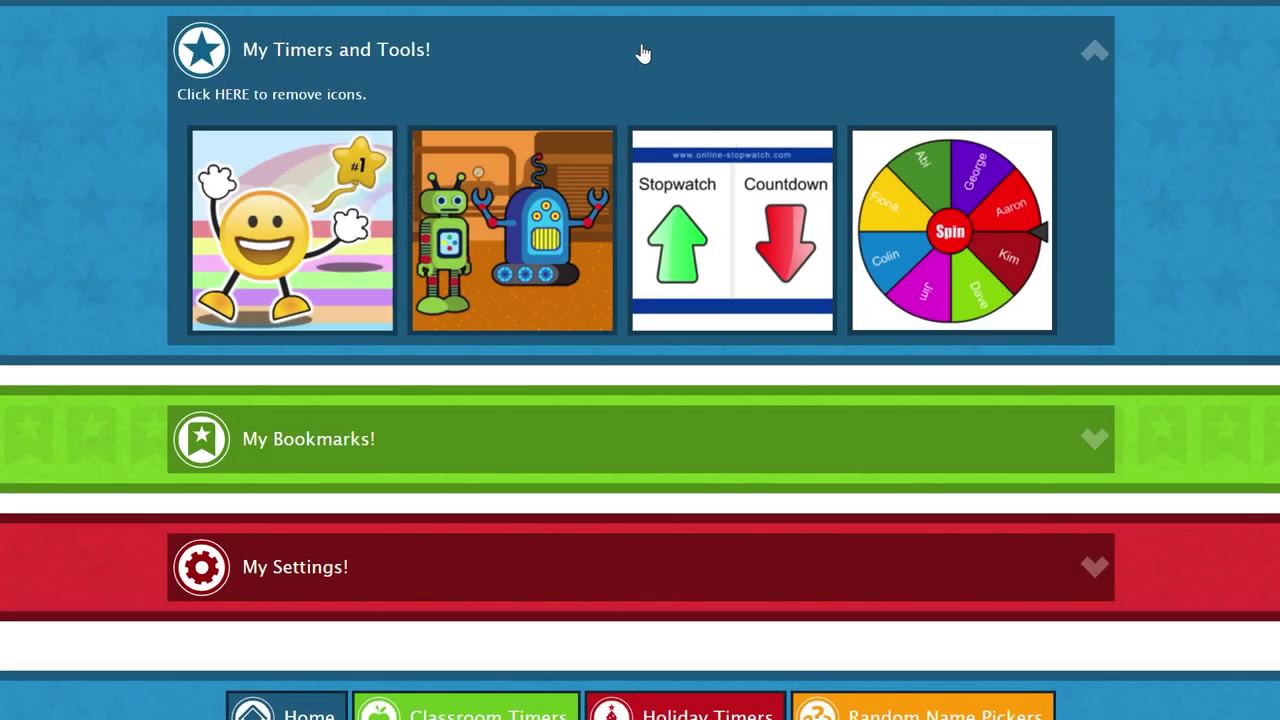
{"action": "left_click", "coordinate": [643, 53]}
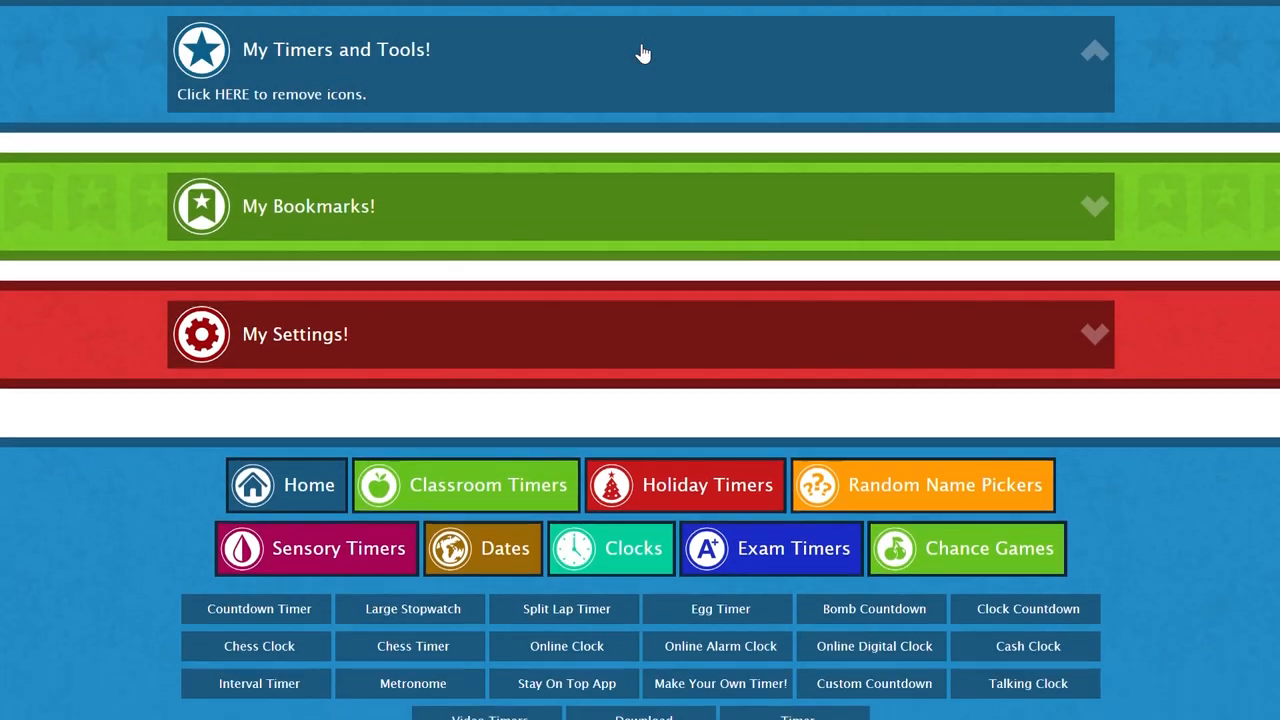
{"action": "left_click", "coordinate": [558, 170]}
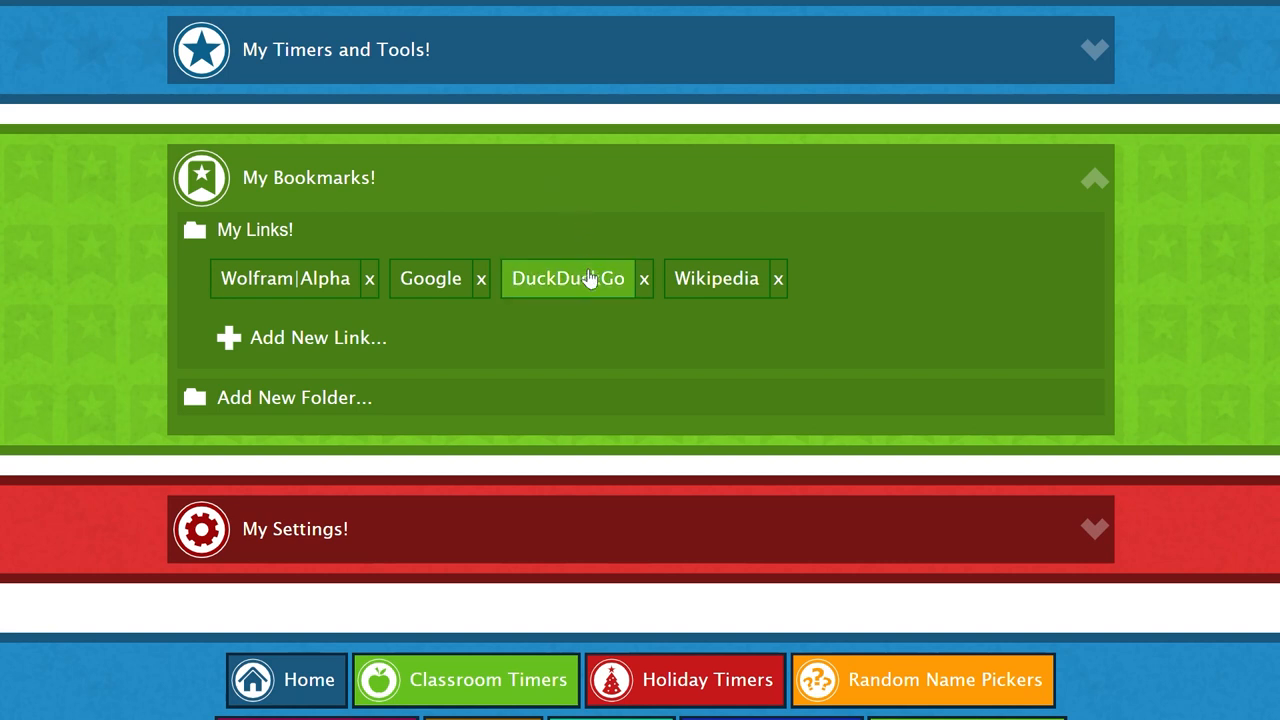
Step: Reorder the bookmarks to DuckDuckGo, Google, Wikipedia, Wolfram|Alpha
{"action": "mouse_move", "coordinate": [568, 278]}
{"action": "left_mouse_down"}
{"action": "mouse_move", "coordinate": [298, 303]}
{"action": "mouse_move", "coordinate": [280, 290]}
{"action": "left_mouse_up"}
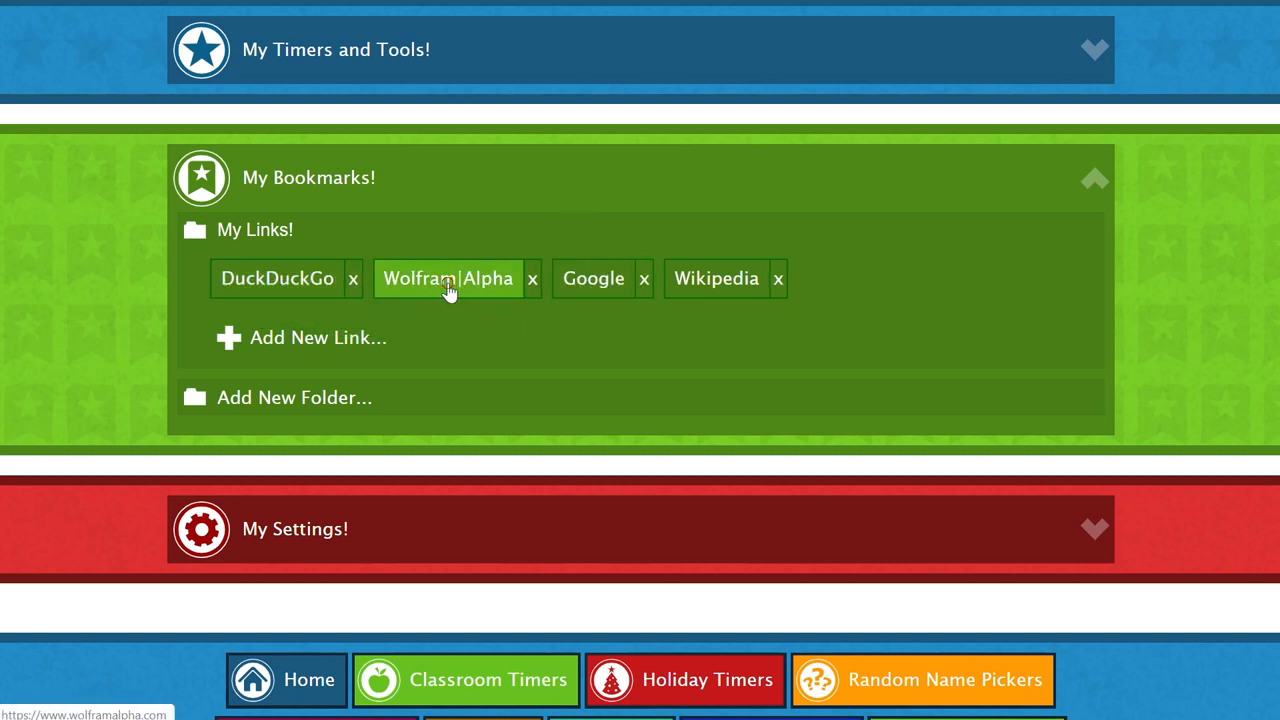
{"action": "left_click_drag", "start_coordinate": [450, 285], "coordinate": [752, 290]}
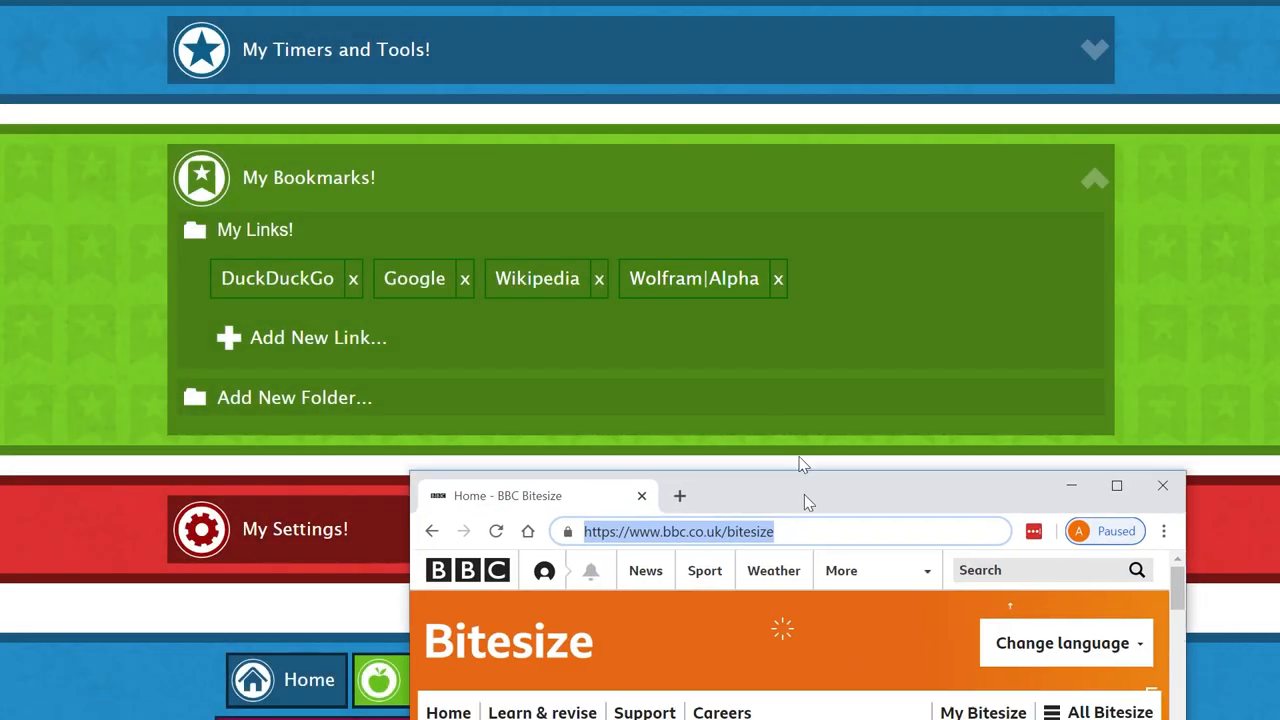
Step: Copy the BBC Bitesize web address from the Chrome window
{"action": "left_click_drag", "start_coordinate": [800, 700], "coordinate": [764, 160]}
{"action": "left_click", "coordinate": [700, 206]}
{"action": "right_click", "coordinate": [580, 212]}
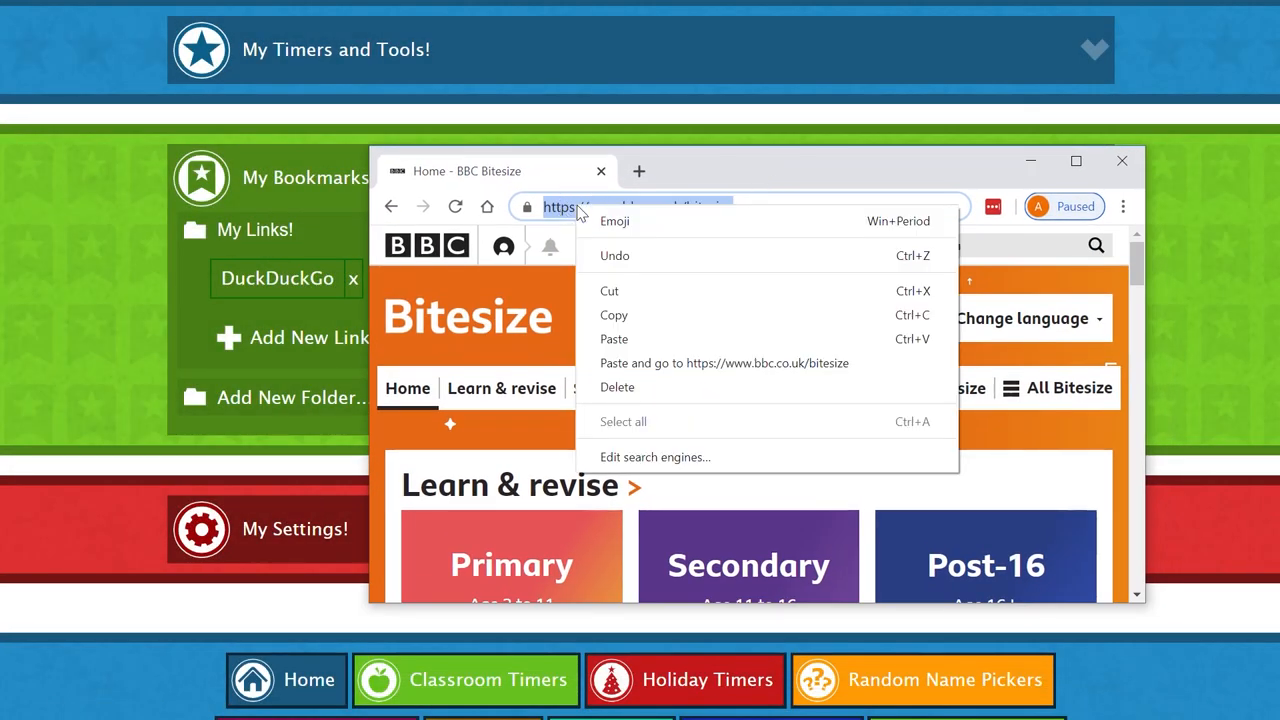
{"action": "left_click", "coordinate": [640, 318]}
Step: Add a new My Links bookmark with the pasted BBC Bitesize URL, named BBC
{"action": "left_click", "coordinate": [1031, 161]}
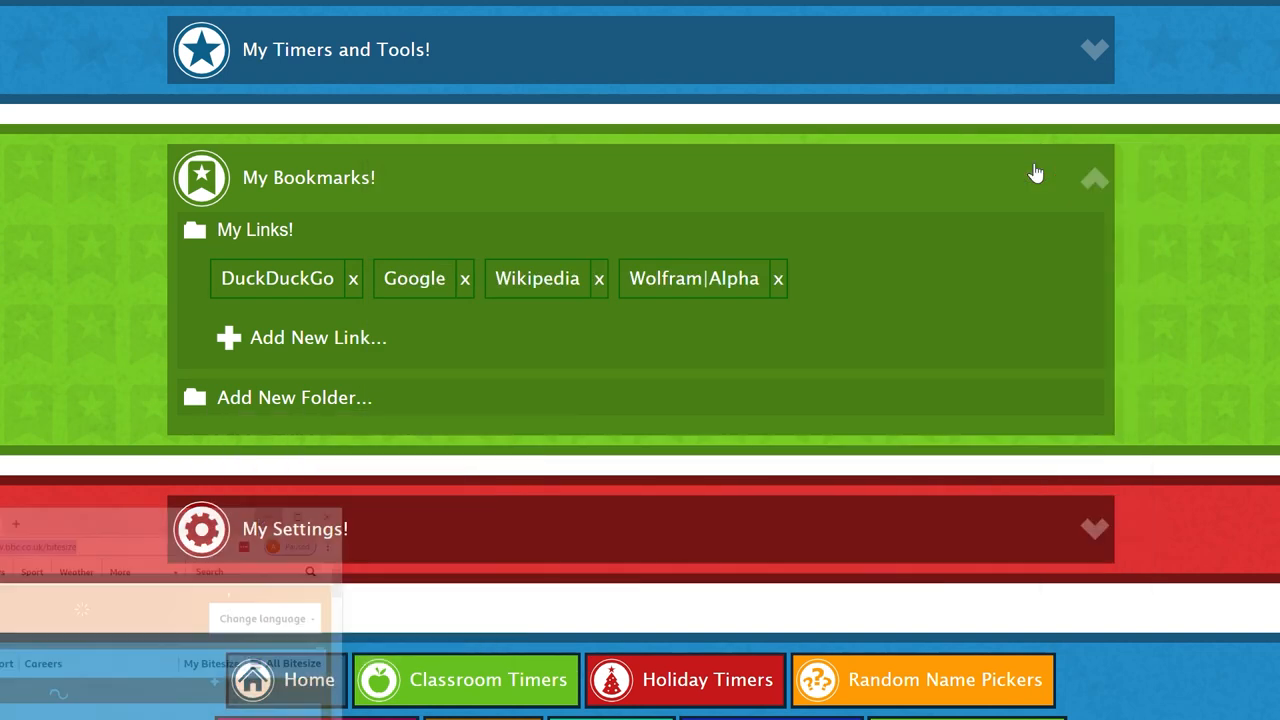
{"action": "left_click", "coordinate": [330, 340]}
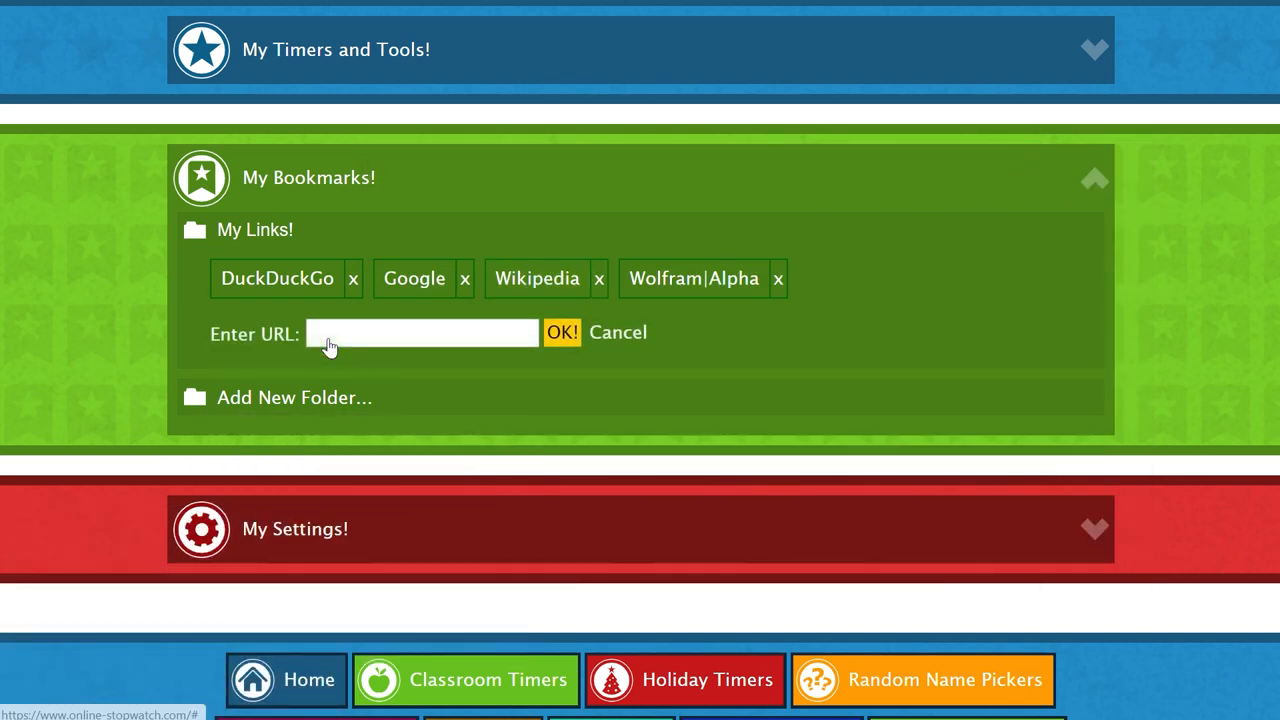
{"action": "right_click", "coordinate": [335, 335]}
{"action": "left_click", "coordinate": [399, 489]}
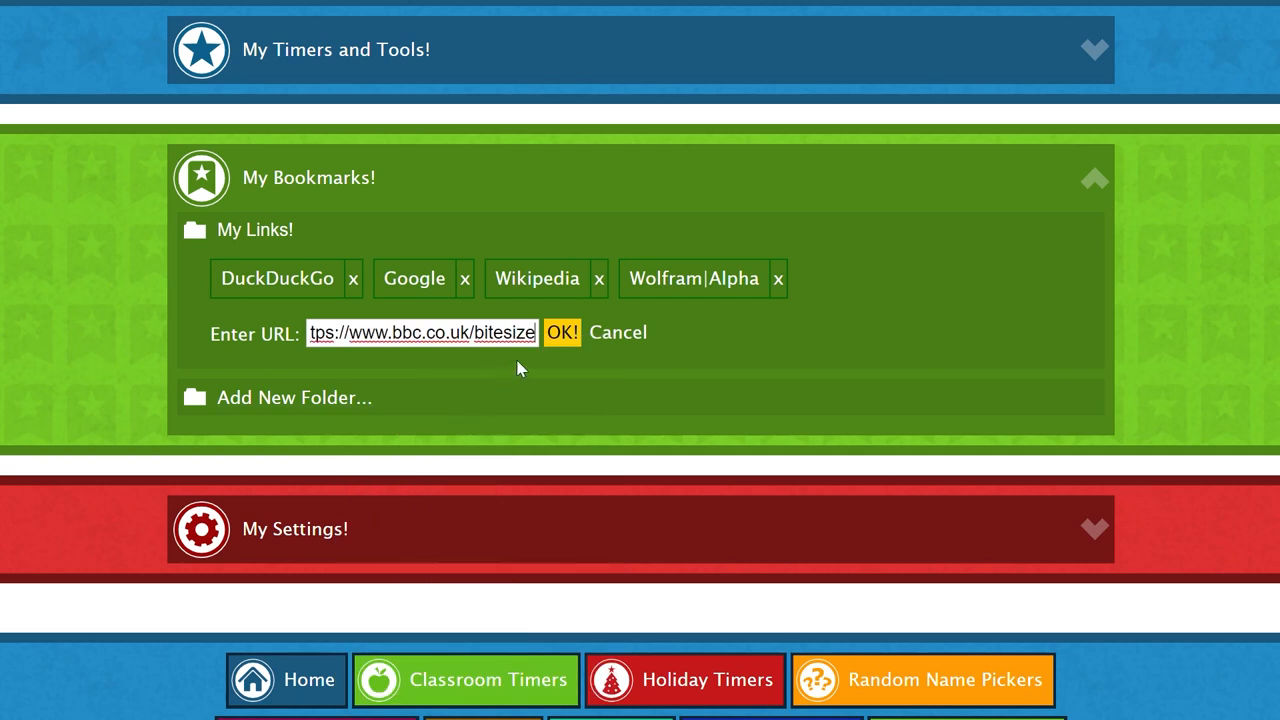
{"action": "left_click", "coordinate": [561, 332]}
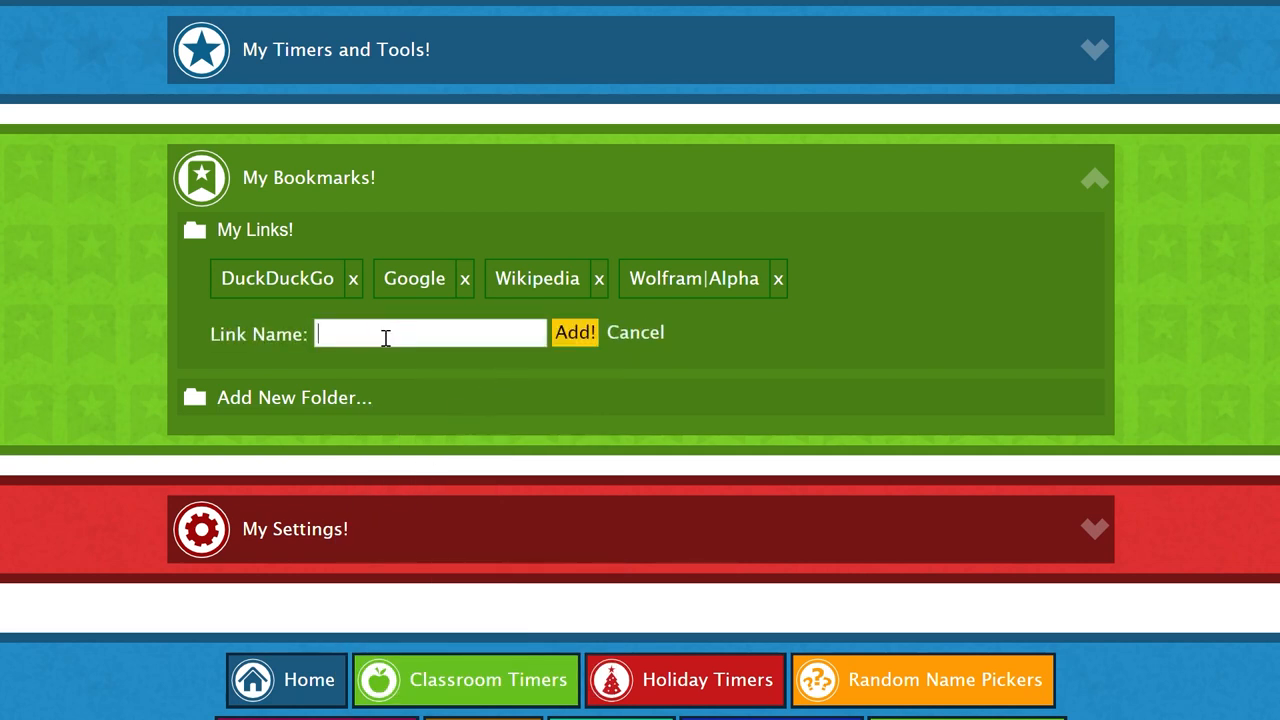
{"action": "type", "text": "BBC"}
{"action": "left_click", "coordinate": [574, 332]}
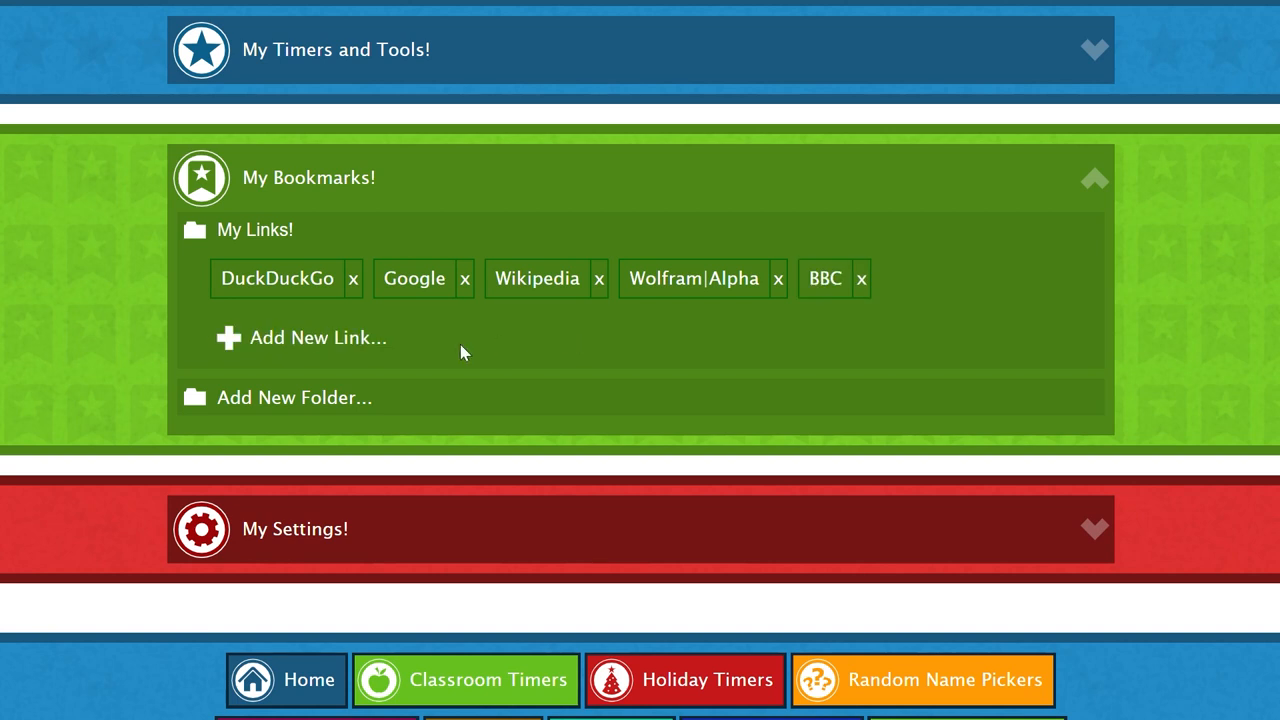
Step: Create a new bookmark folder and rename it Search Engines
{"action": "left_click", "coordinate": [309, 400]}
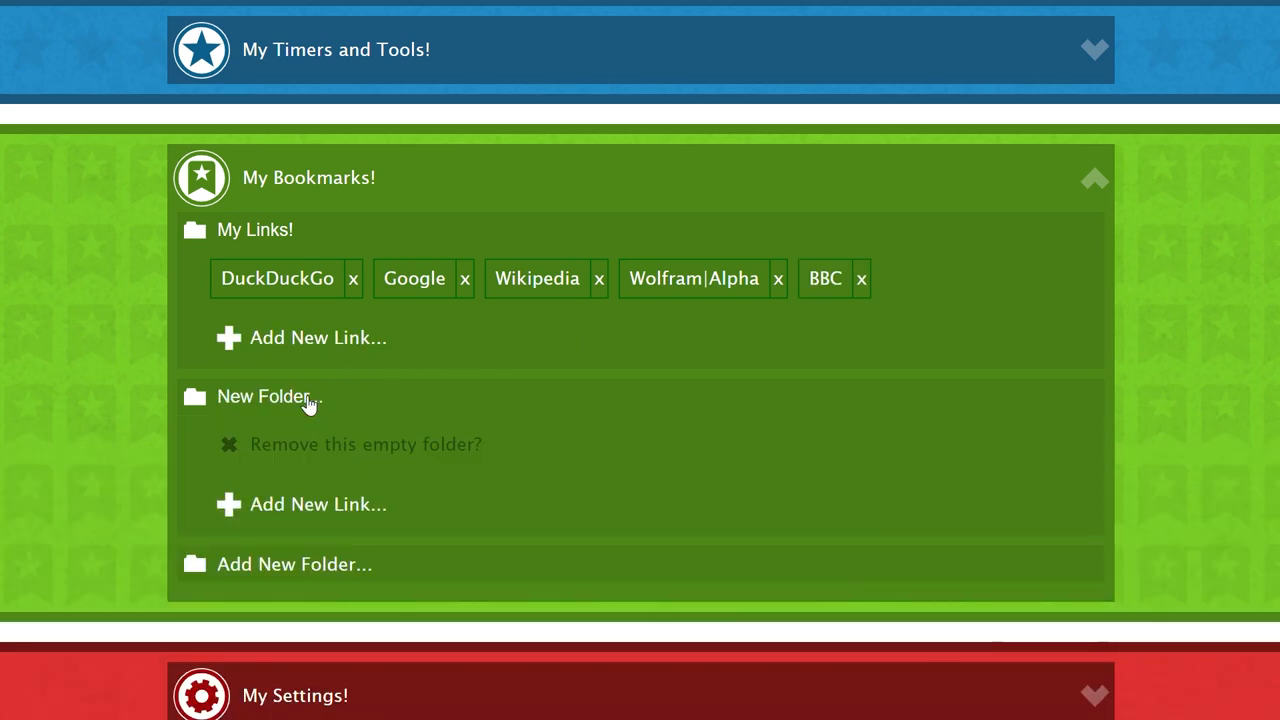
{"action": "left_click_drag", "start_coordinate": [219, 396], "coordinate": [321, 396]}
{"action": "type", "text": "Search E"}
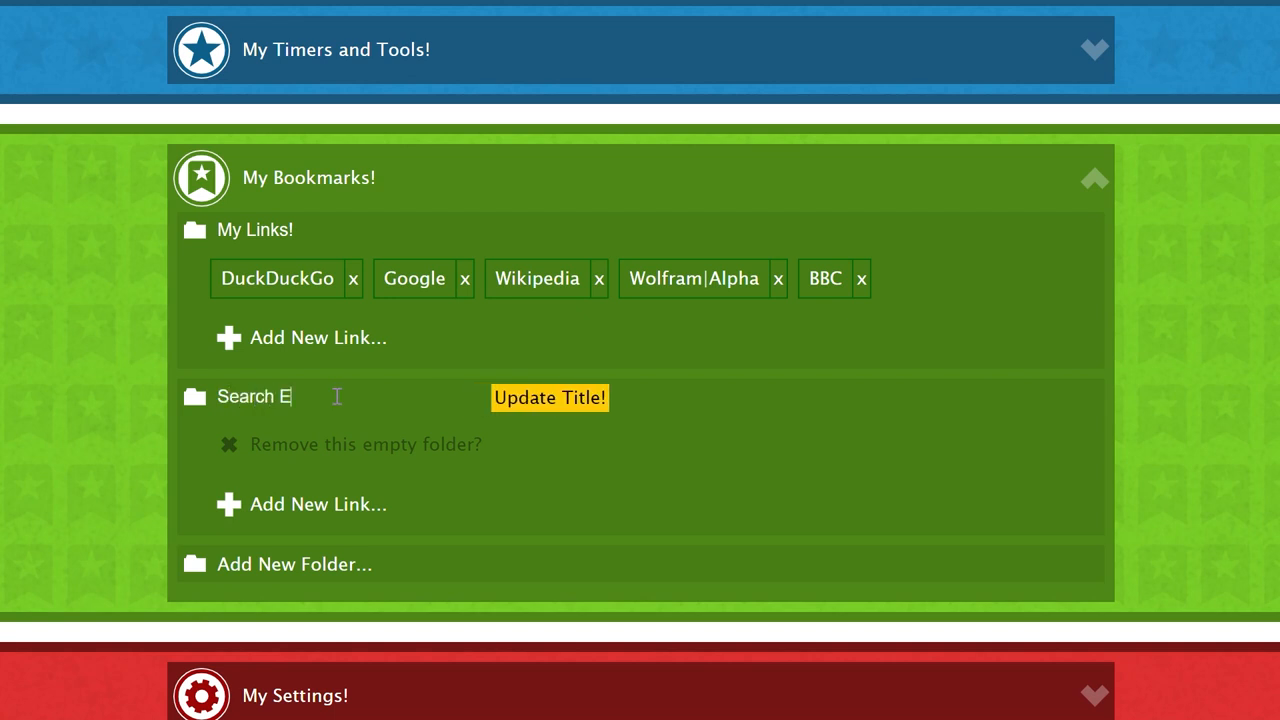
{"action": "type", "text": "ngines"}
{"action": "key", "text": "Return"}
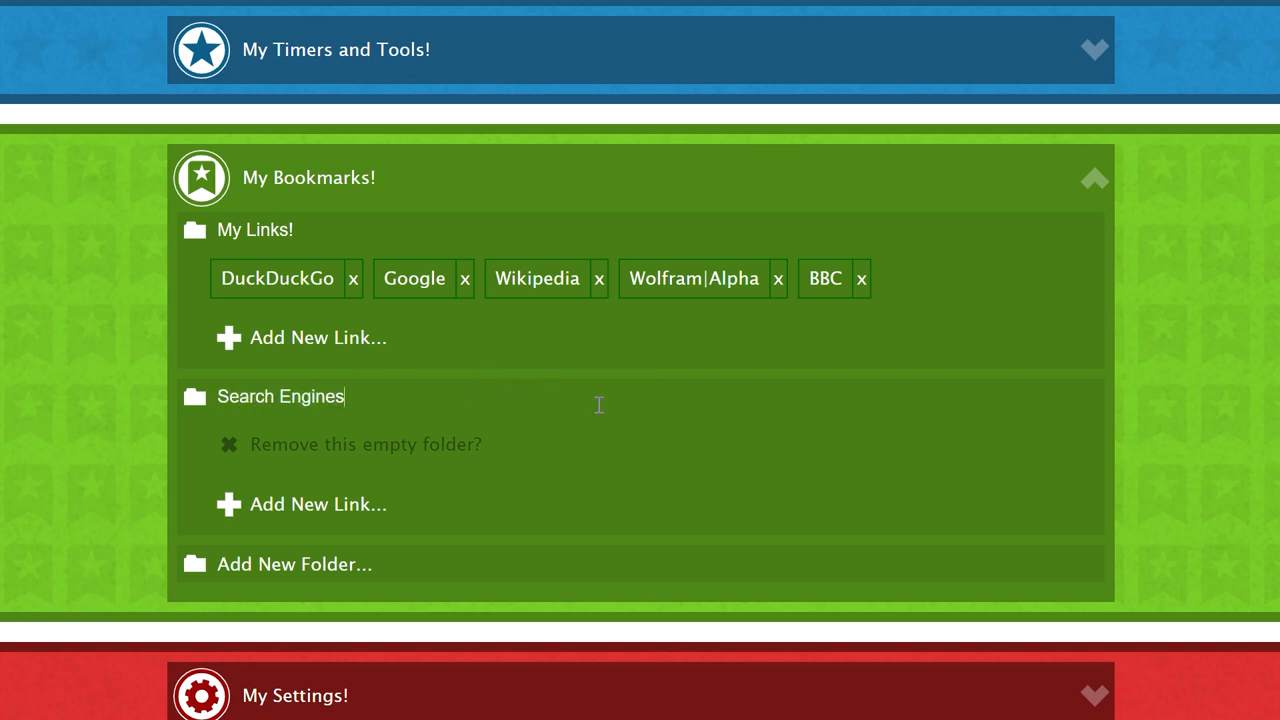
Step: Move DuckDuckGo, Google and Wolfram|Alpha into the Search Engines folder
{"action": "left_click_drag", "start_coordinate": [277, 278], "coordinate": [316, 460]}
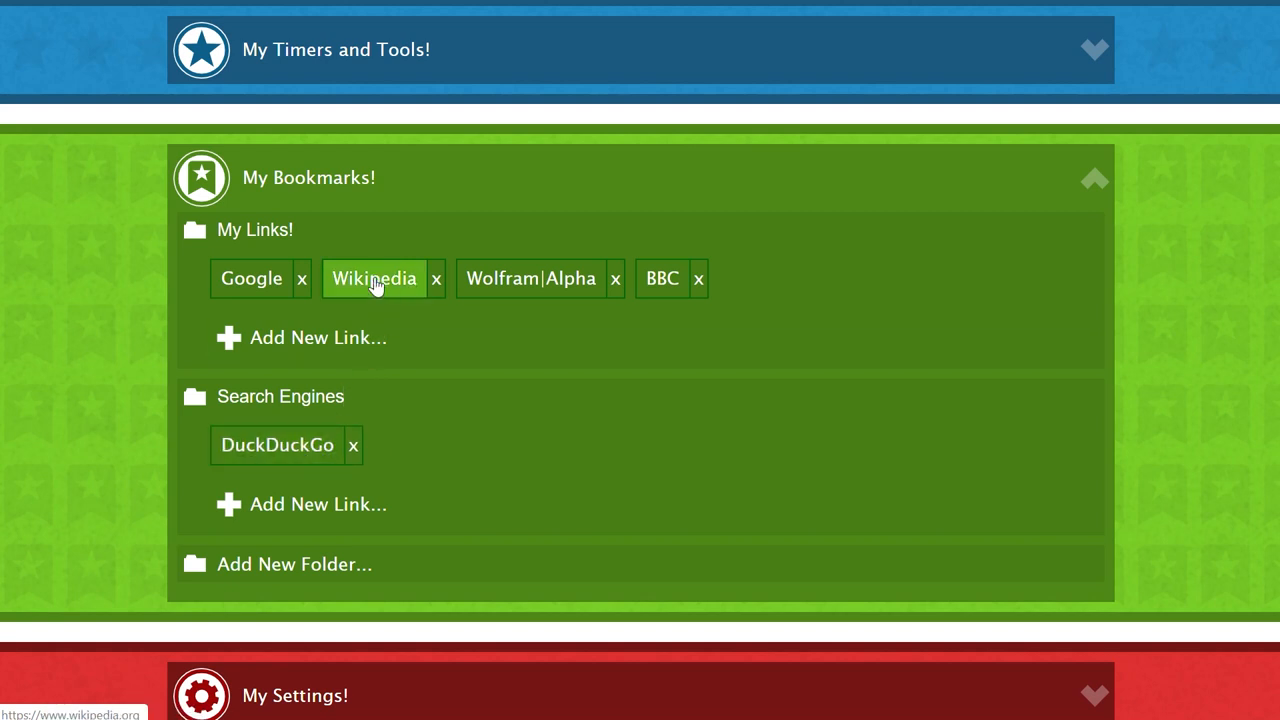
{"action": "left_click_drag", "start_coordinate": [252, 278], "coordinate": [440, 449]}
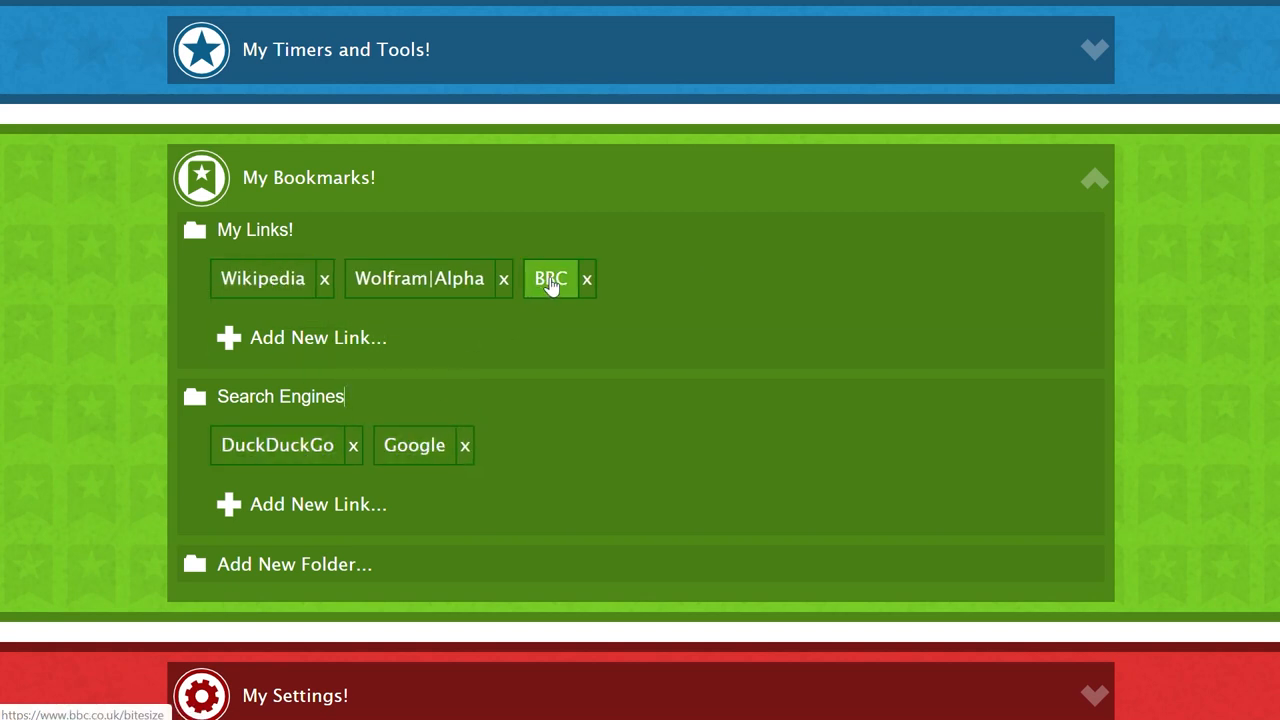
{"action": "left_click_drag", "start_coordinate": [420, 278], "coordinate": [560, 440]}
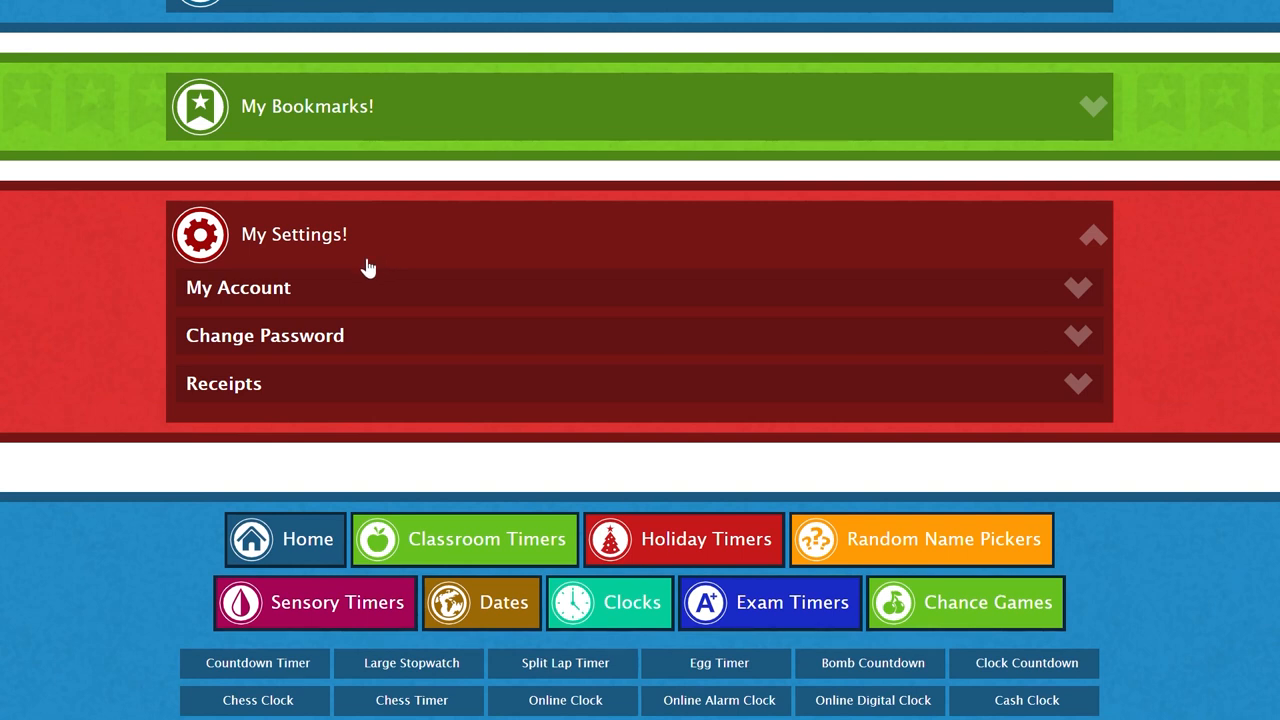
Step: View the account expiry date under My Account and the Renew subscription offer
{"action": "left_click", "coordinate": [320, 293]}
{"action": "left_click_drag", "start_coordinate": [427, 320], "coordinate": [655, 322]}
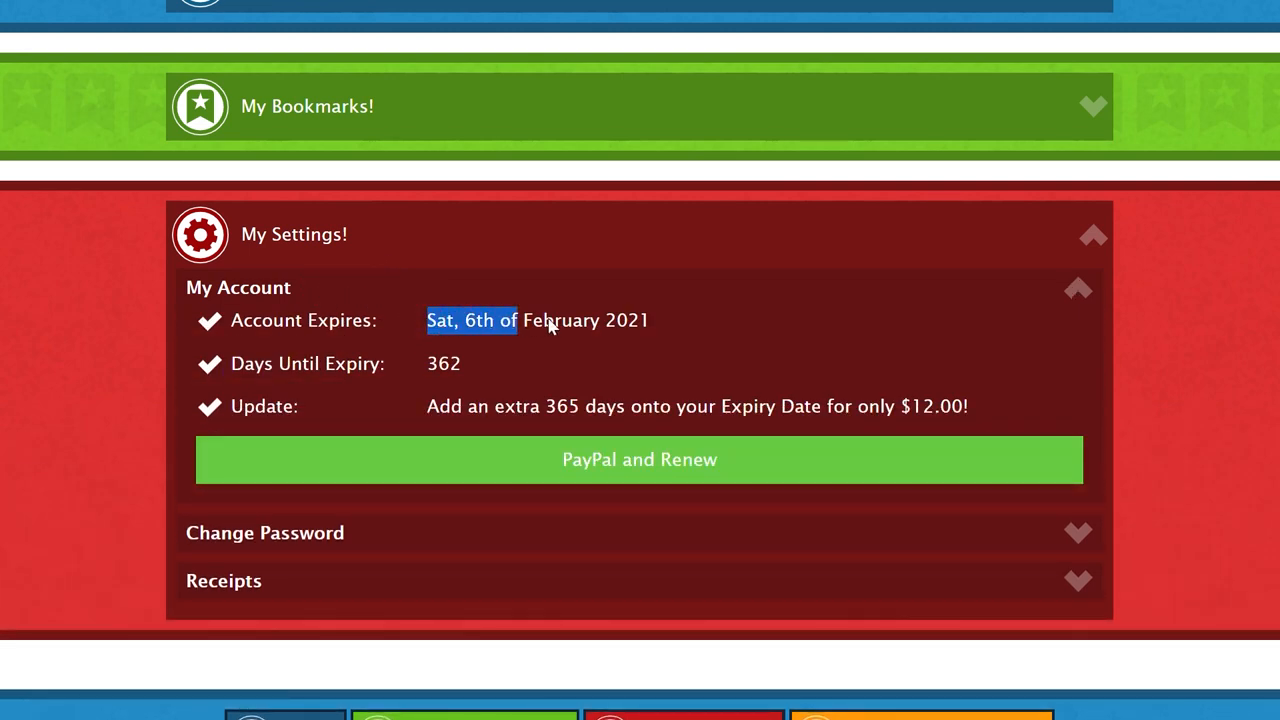
{"action": "left_click", "coordinate": [473, 300]}
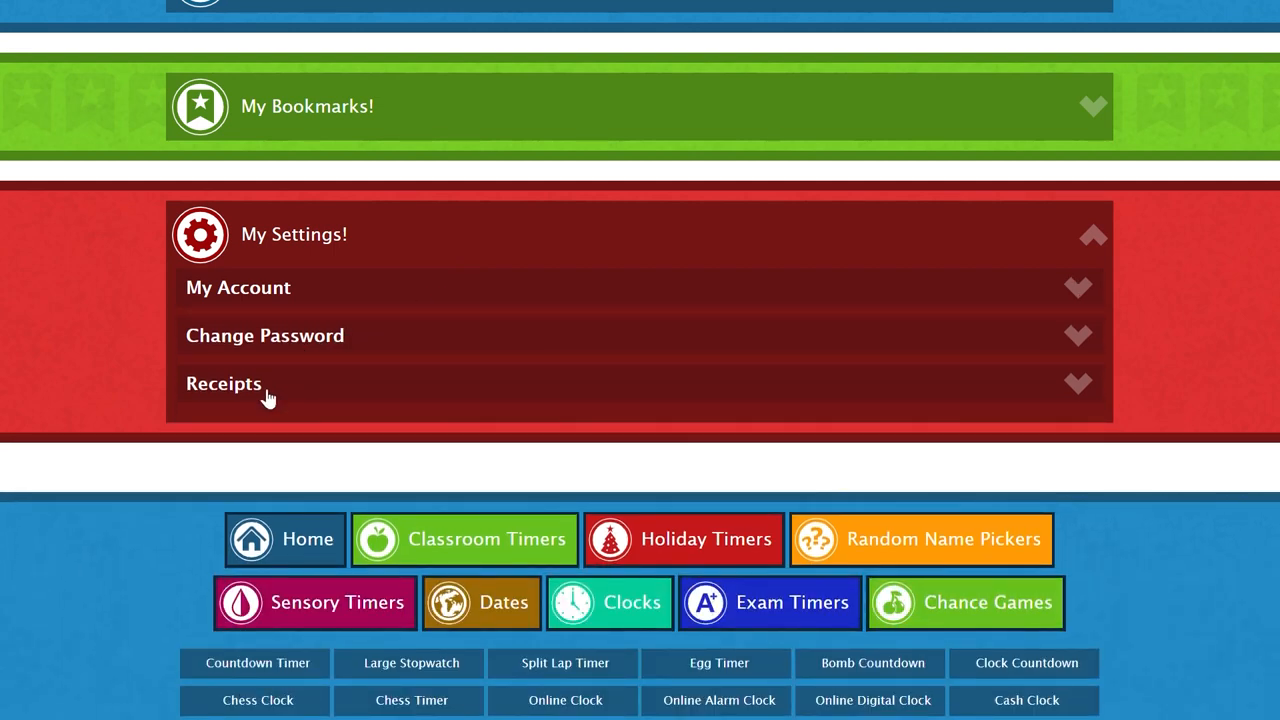
{"action": "left_click", "coordinate": [380, 295]}
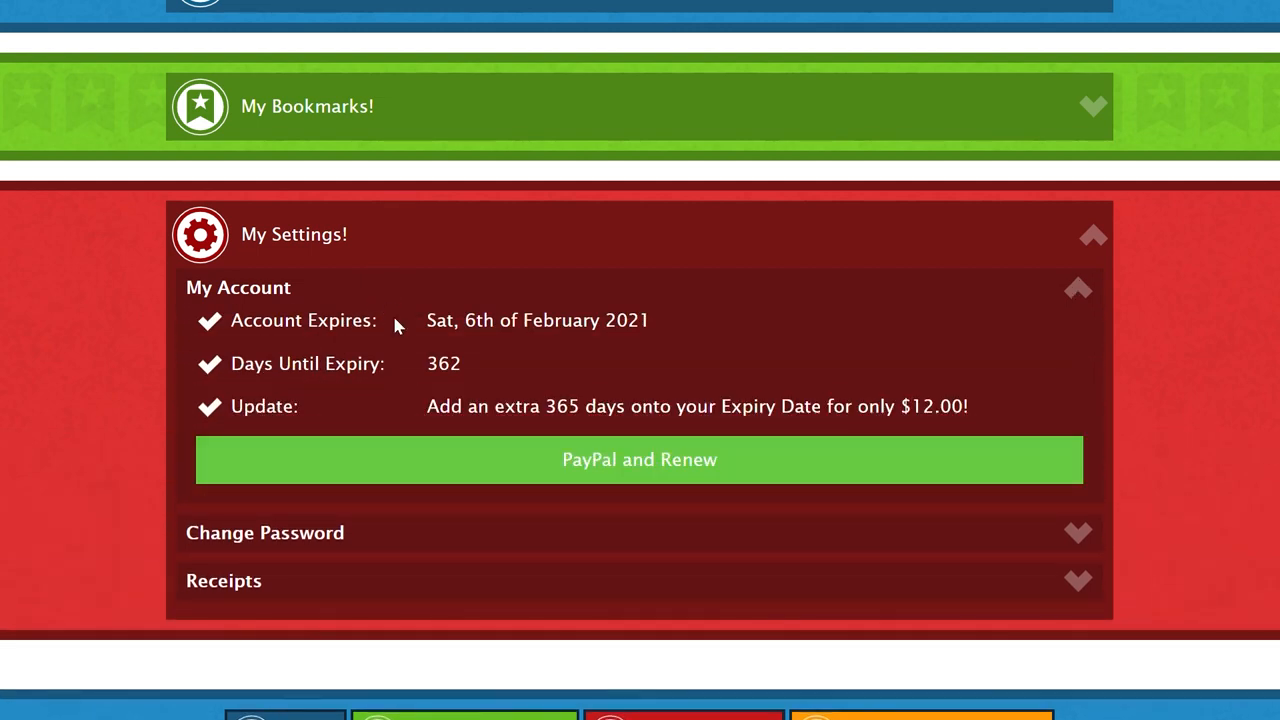
{"action": "left_click", "coordinate": [737, 472]}
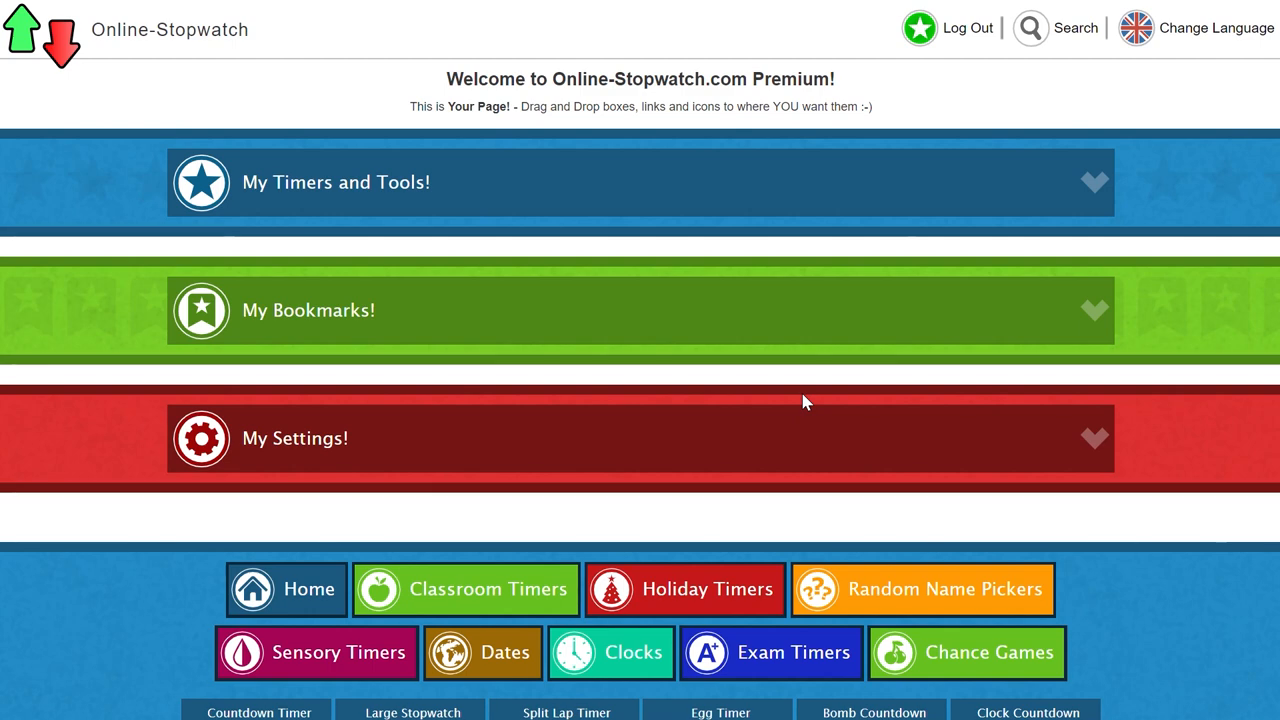
Step: Open the Candle Timer tile from the Classroom Timers section
{"action": "left_click", "coordinate": [520, 583]}
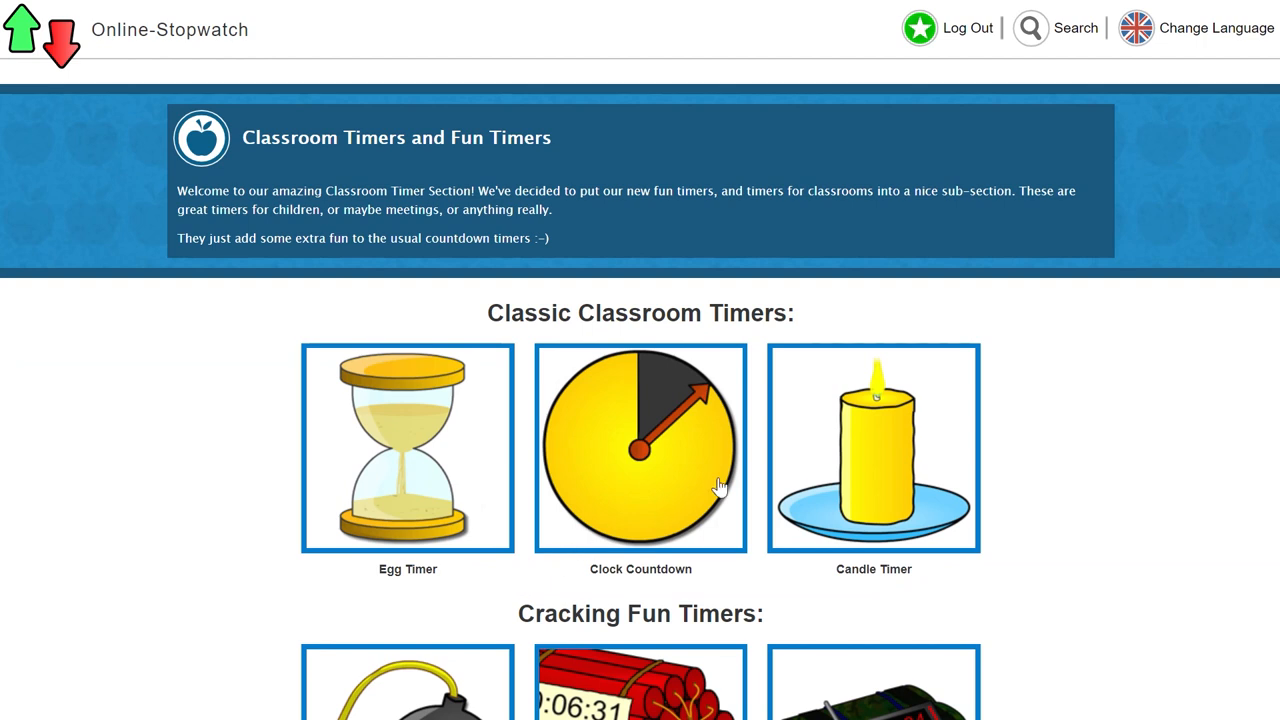
{"action": "left_click", "coordinate": [846, 449]}
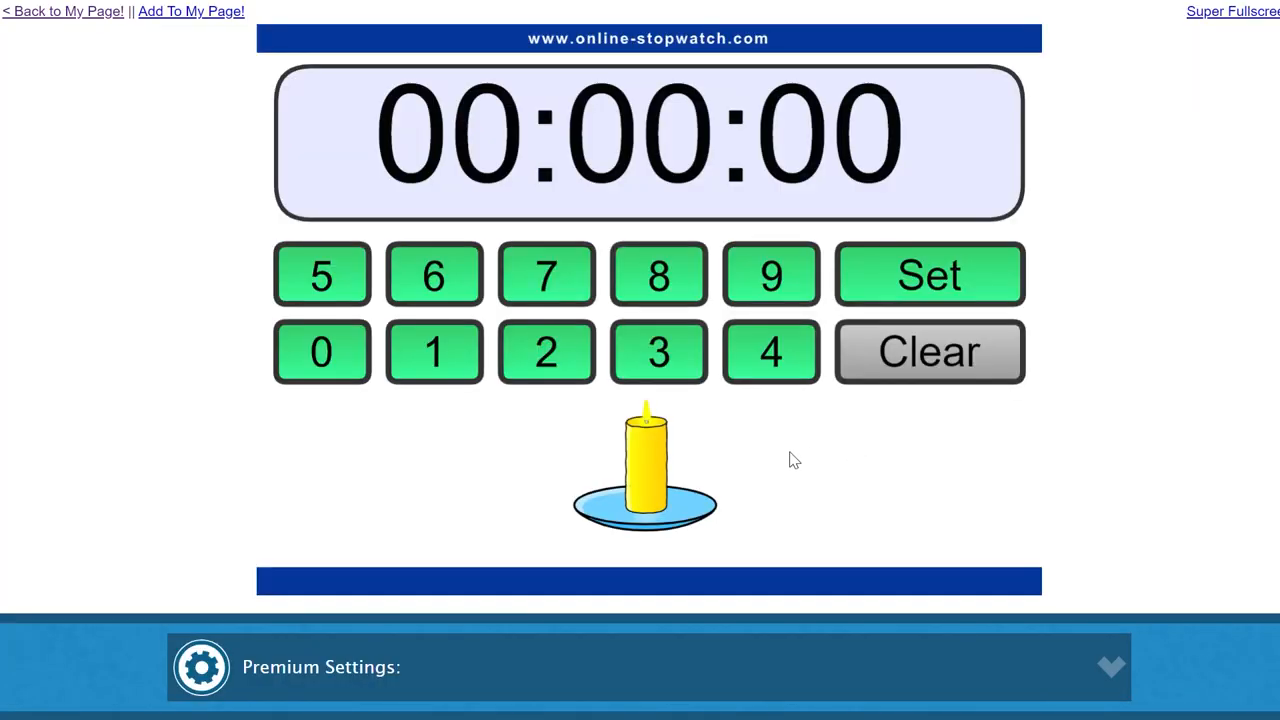
Step: Give the Math Test timer the Applause alarm sound and a 15-minute start time
{"action": "left_click", "coordinate": [395, 668]}
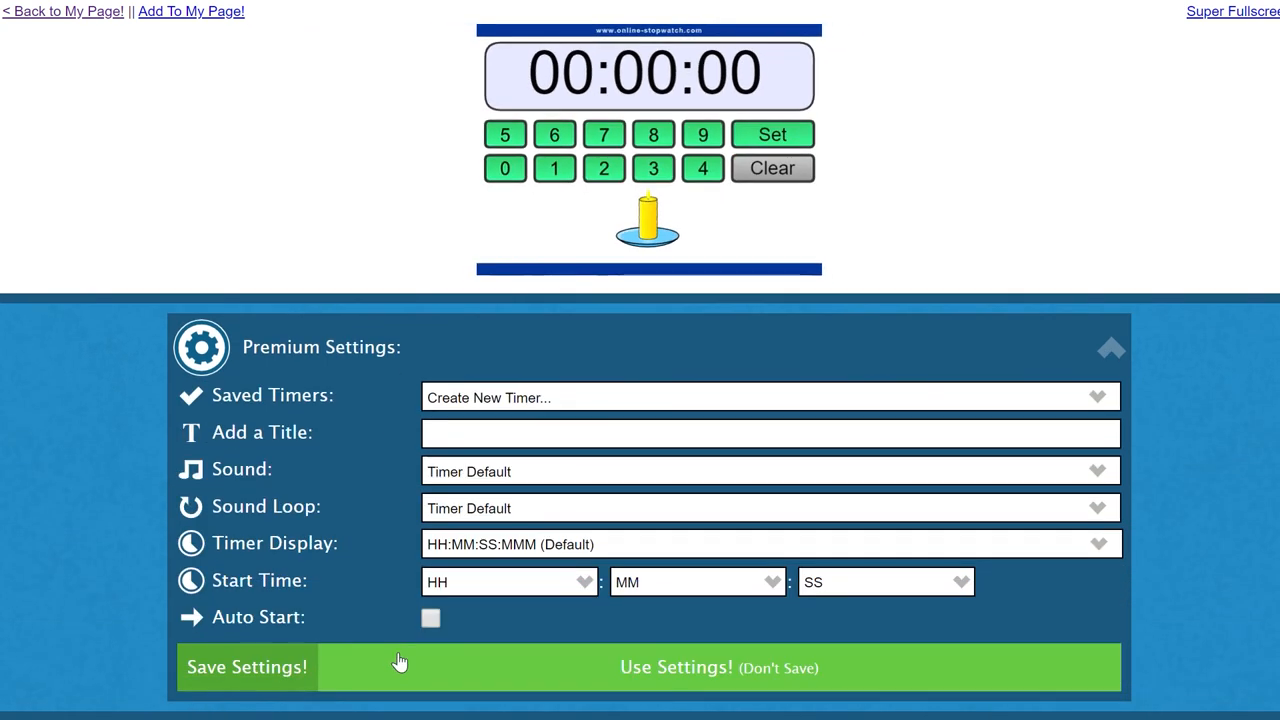
{"action": "left_click", "coordinate": [481, 437]}
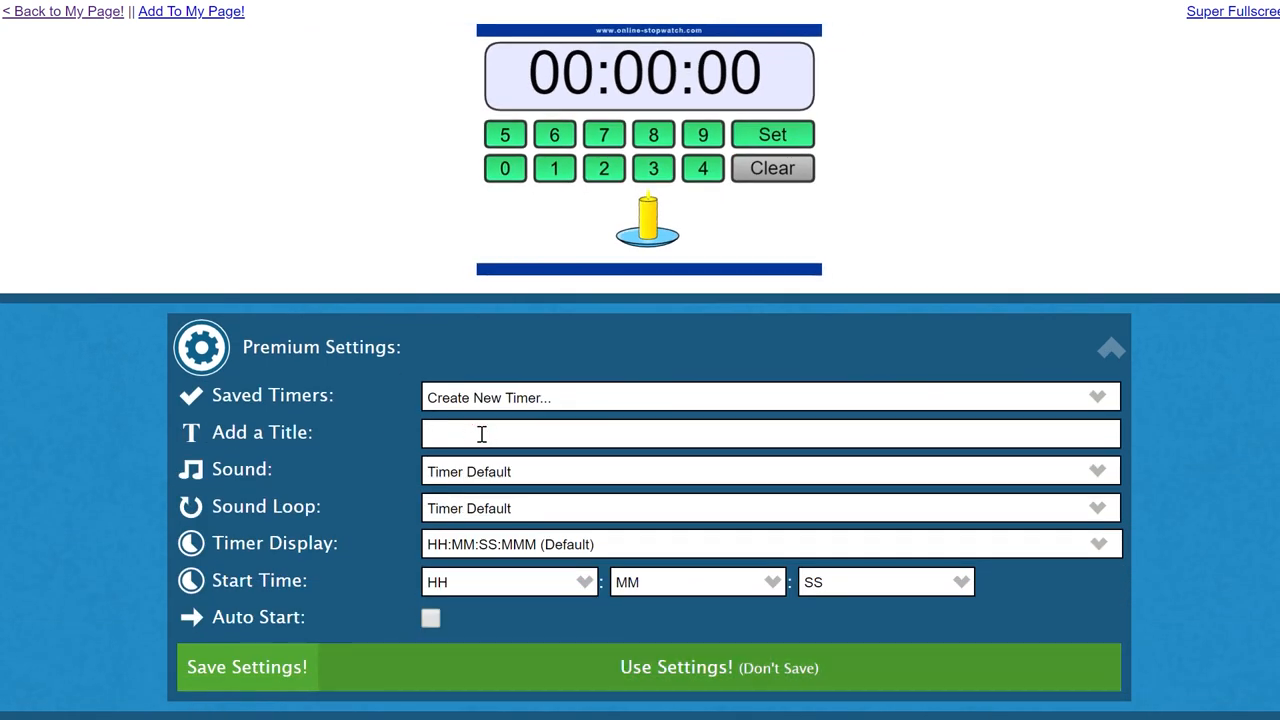
{"action": "type", "text": "Math Test"}
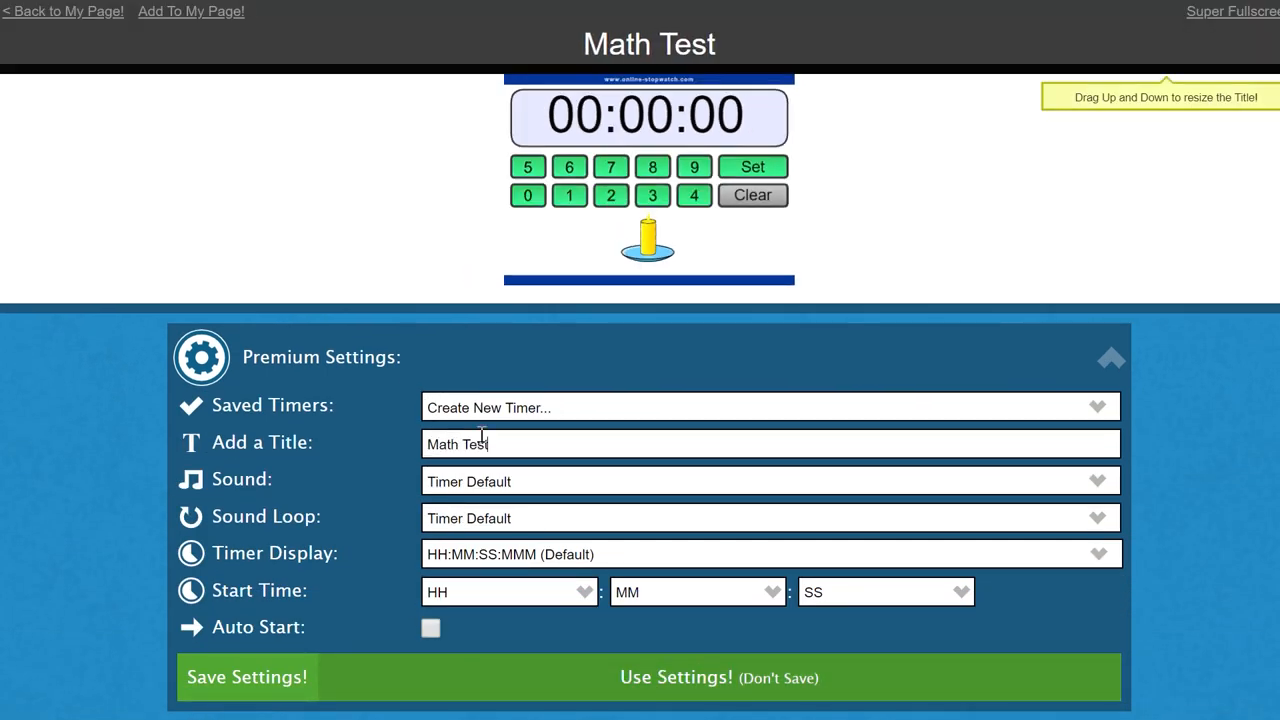
{"action": "left_click", "coordinate": [490, 481]}
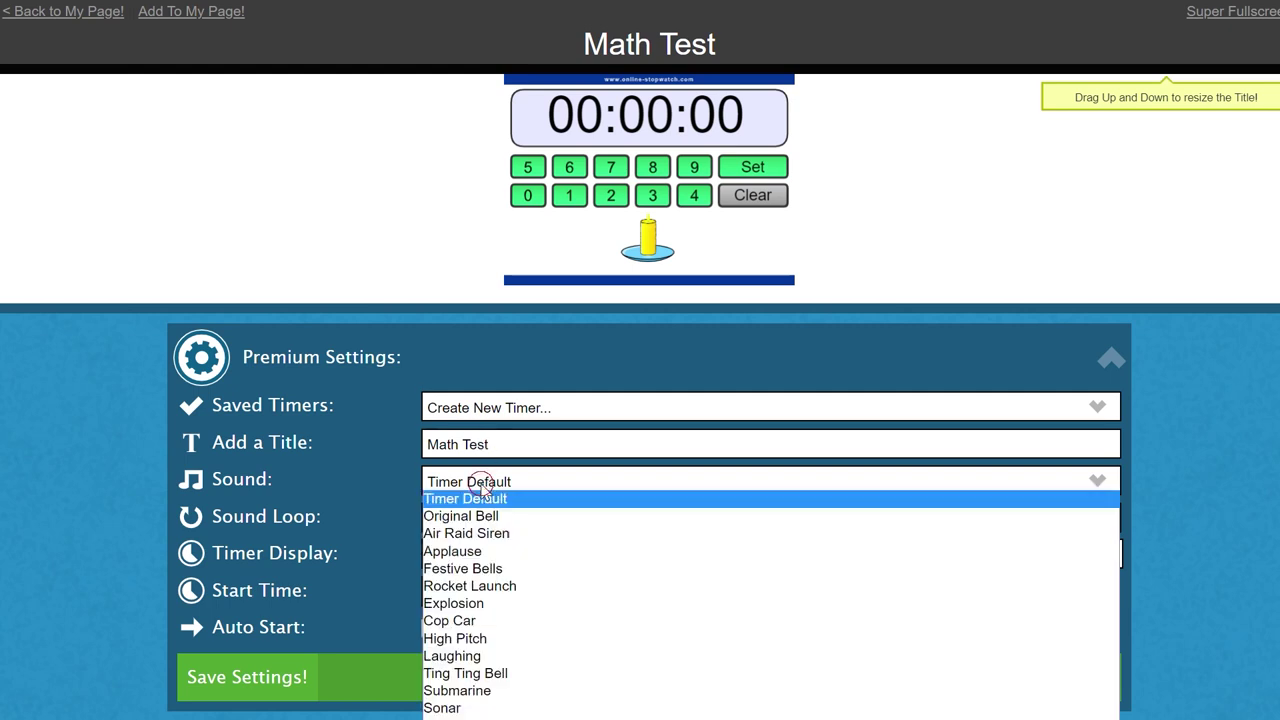
{"action": "left_click", "coordinate": [475, 555]}
{"action": "left_click", "coordinate": [690, 592]}
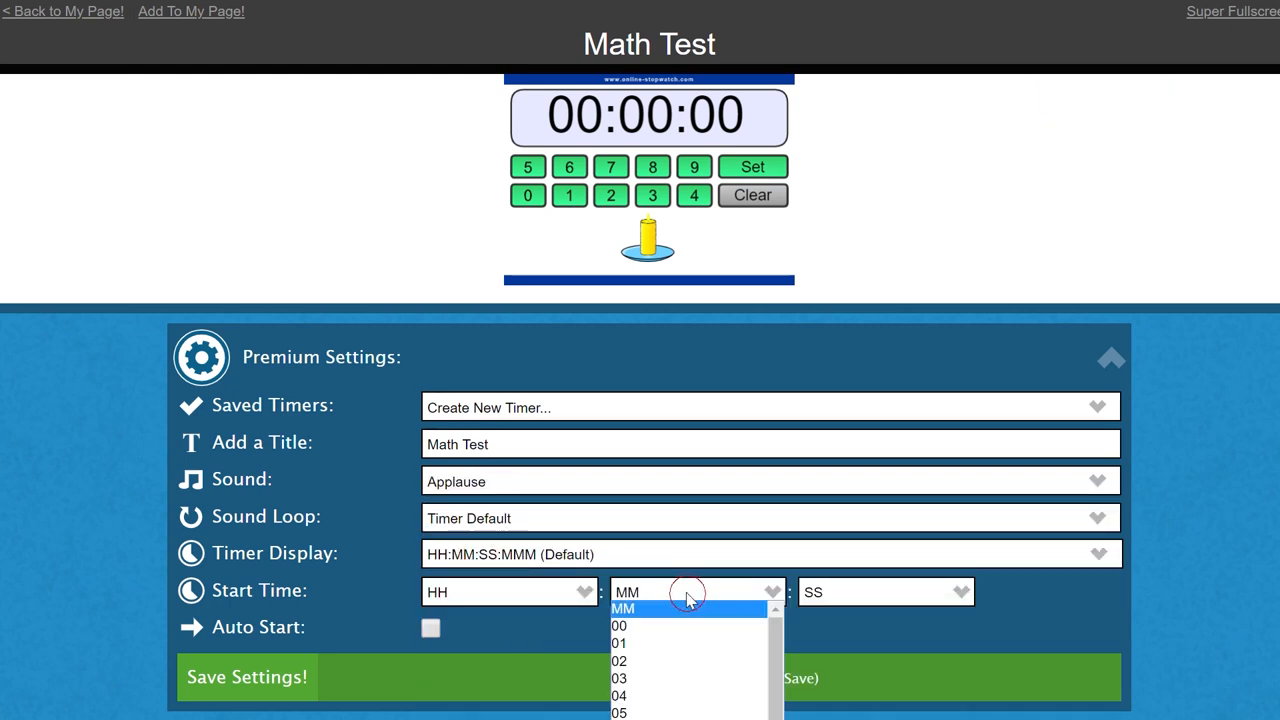
{"action": "scroll", "coordinate": [658, 660], "scroll_direction": "down", "scroll_amount": 3}
{"action": "left_click", "coordinate": [640, 680]}
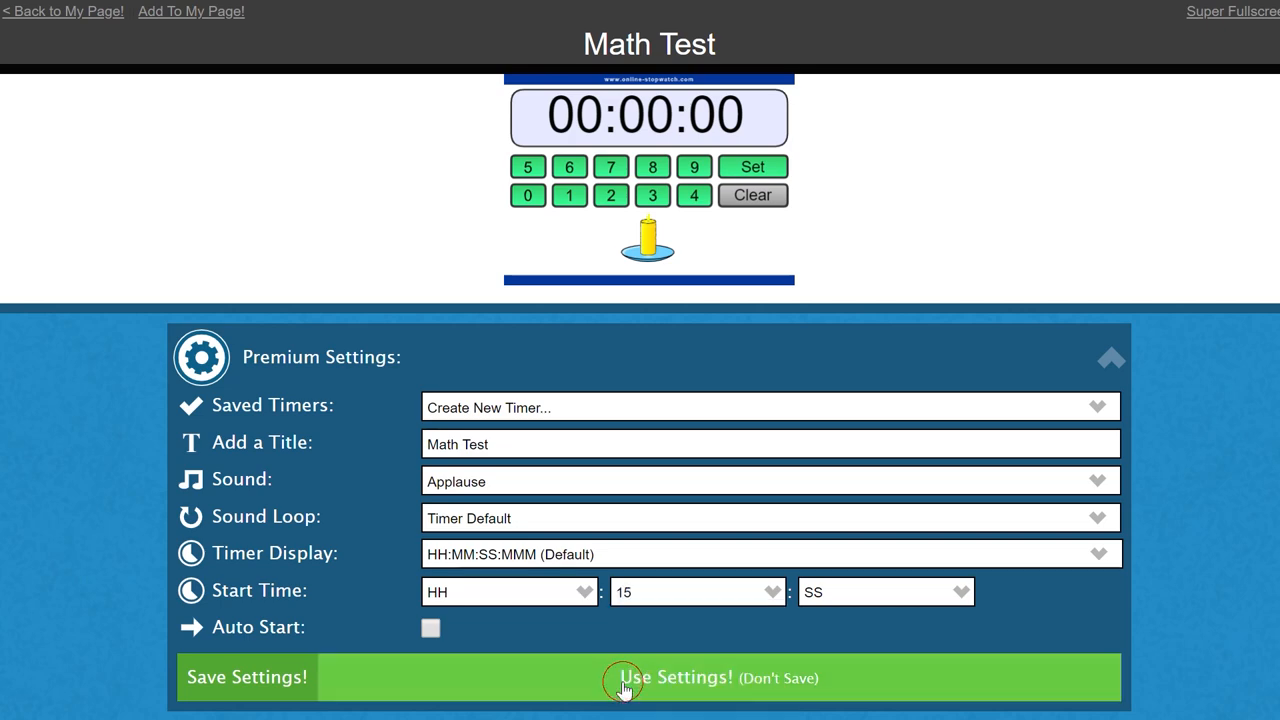
Step: Save the Math Test timer settings and bring its saved settings back up
{"action": "left_click", "coordinate": [250, 684]}
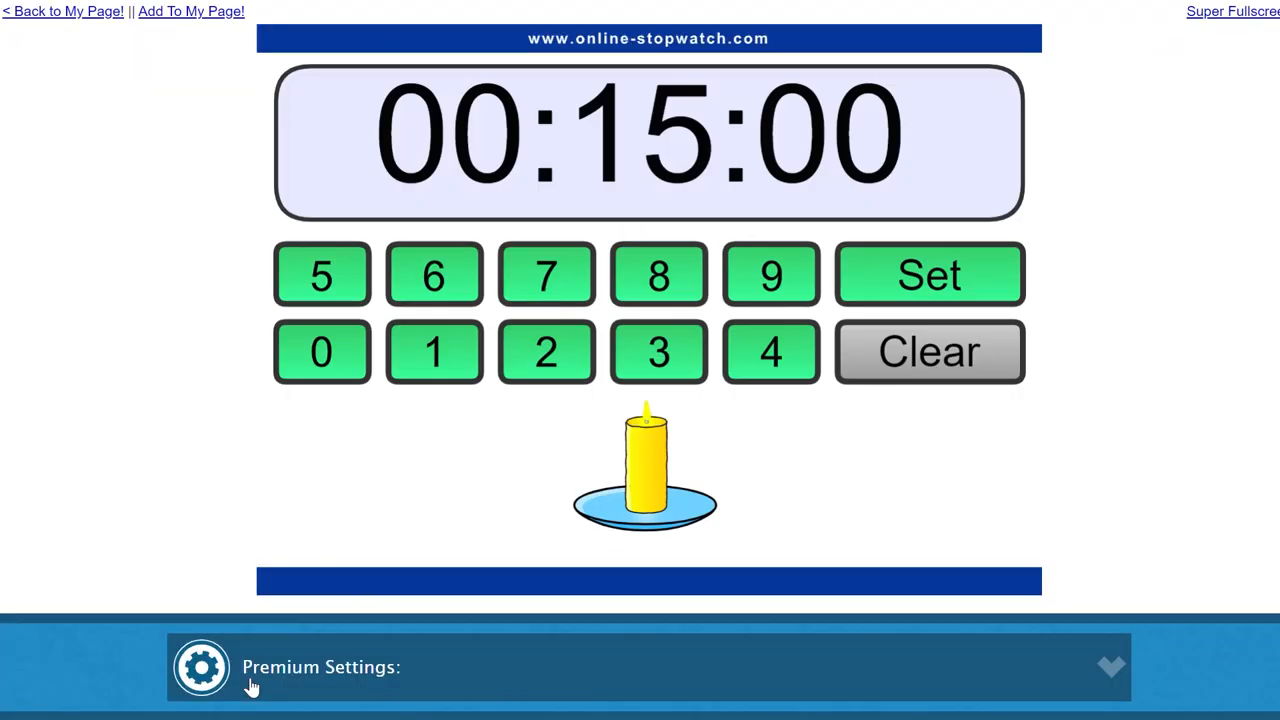
{"action": "left_click", "coordinate": [318, 676]}
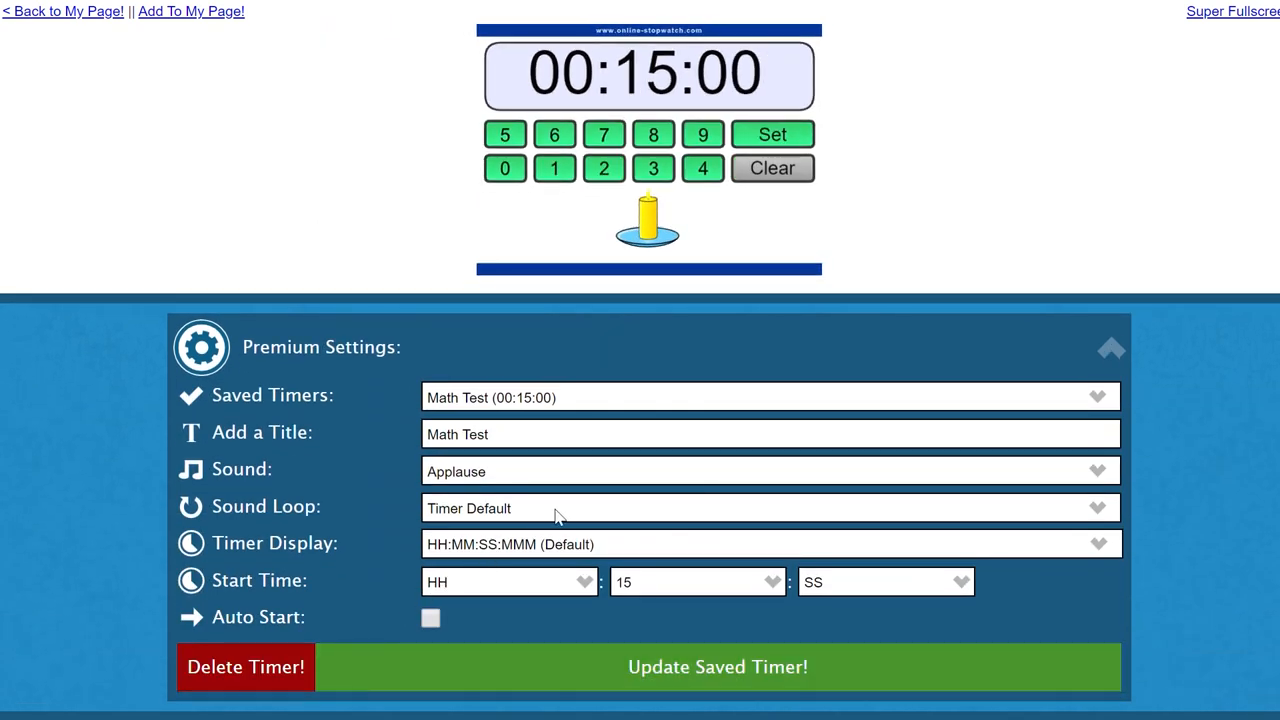
Step: Start a new blank timer from Saved Timers and title it Science Test
{"action": "left_click", "coordinate": [490, 397]}
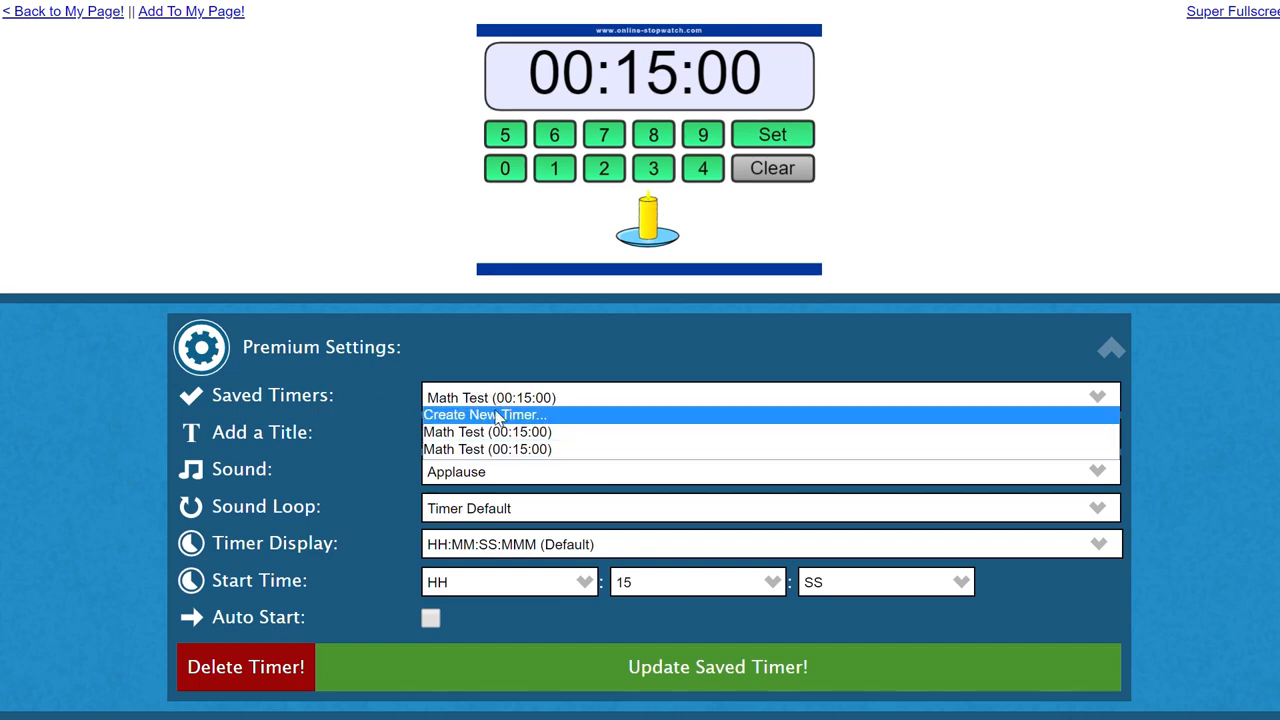
{"action": "left_click", "coordinate": [485, 414]}
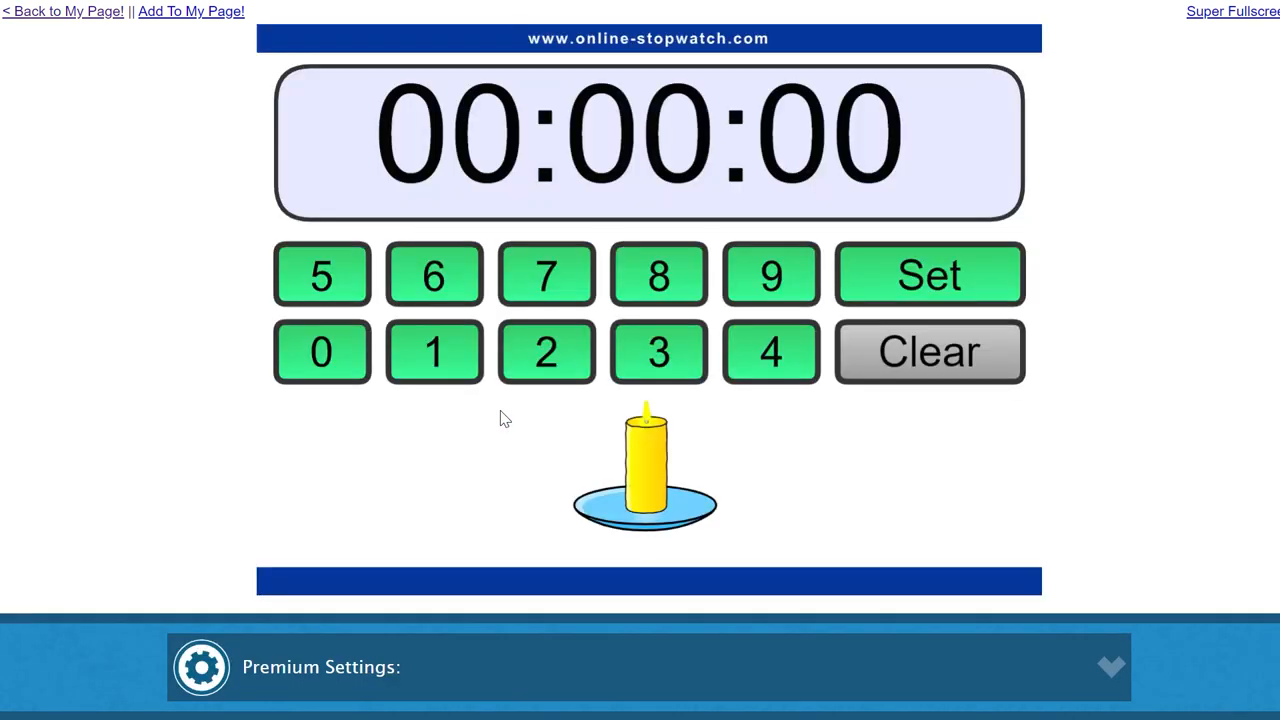
{"action": "left_click", "coordinate": [446, 660]}
{"action": "left_click", "coordinate": [472, 434]}
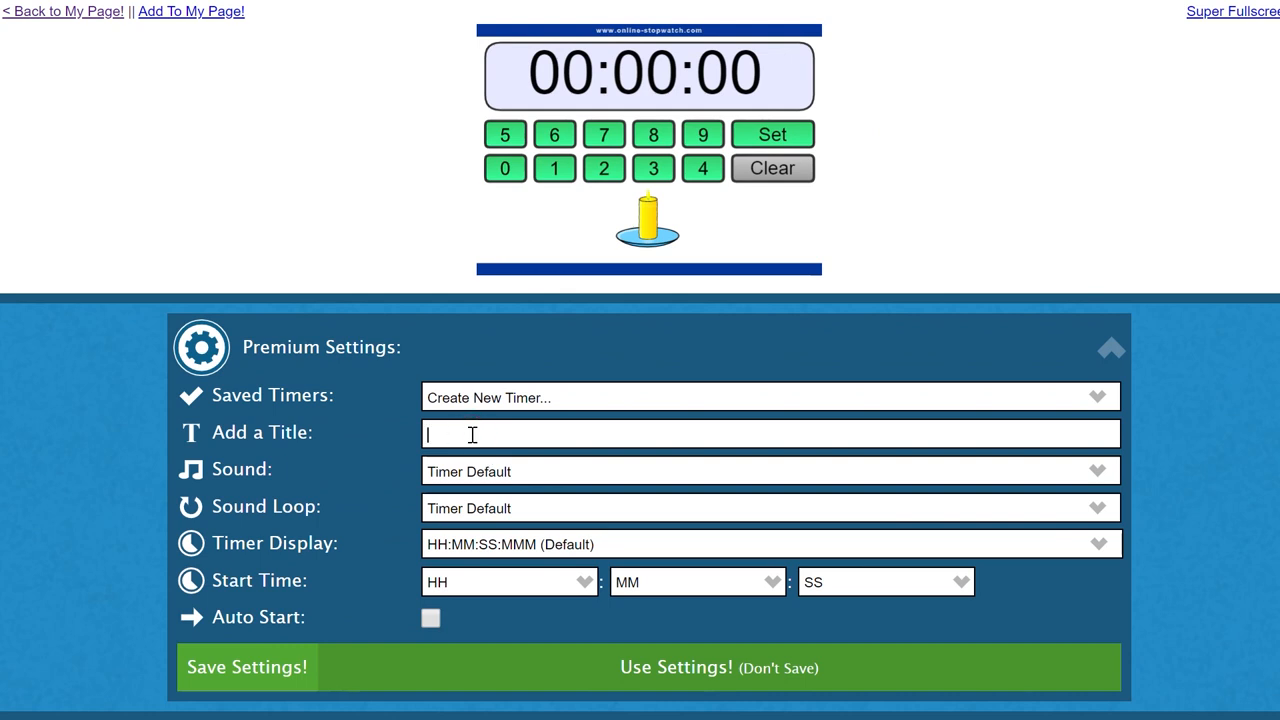
{"action": "type", "text": "Scienc"}
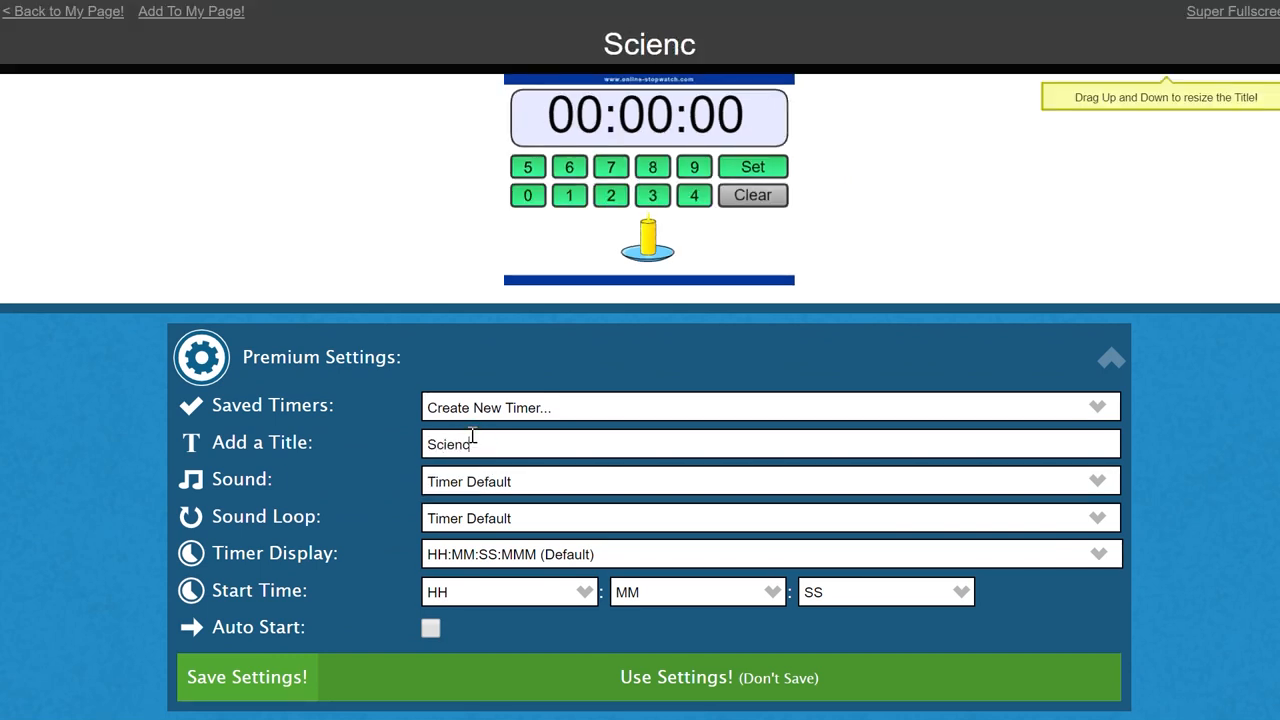
{"action": "type", "text": "e Test"}
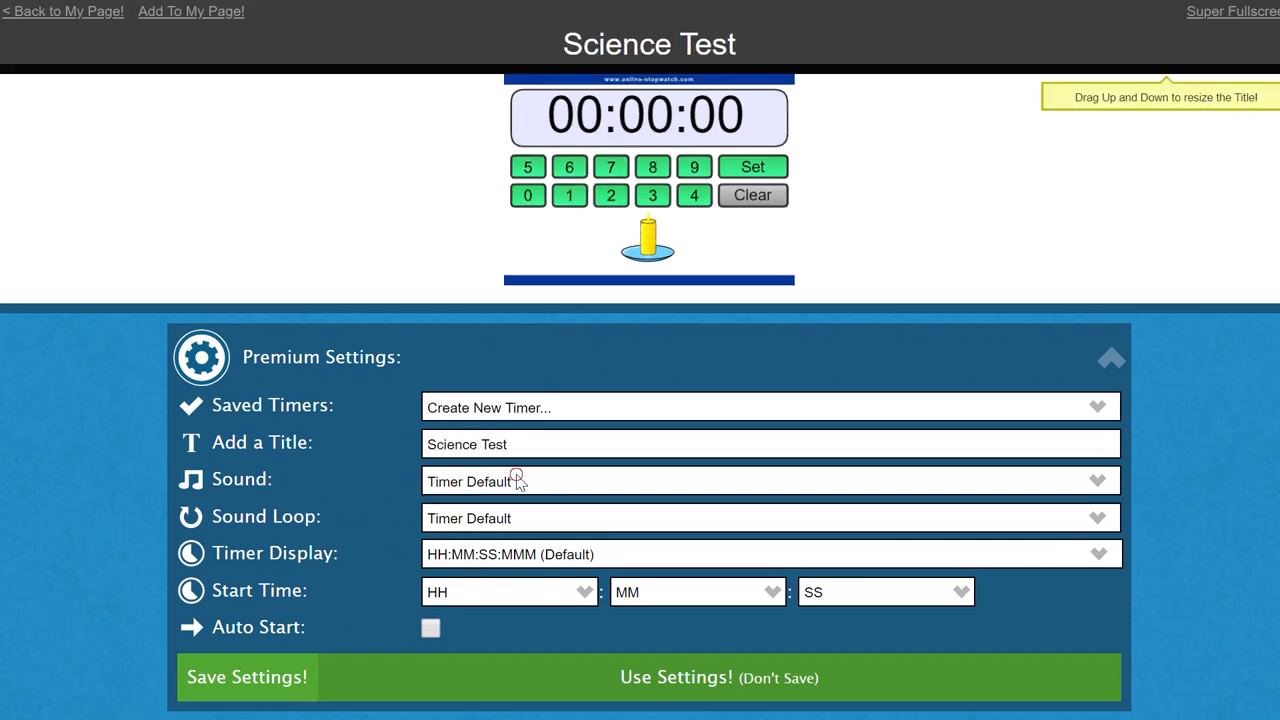
Step: Set Festive Bells sound and a 05-minute start, save it, and confirm it is listed
{"action": "left_click", "coordinate": [517, 481]}
{"action": "left_click", "coordinate": [490, 565]}
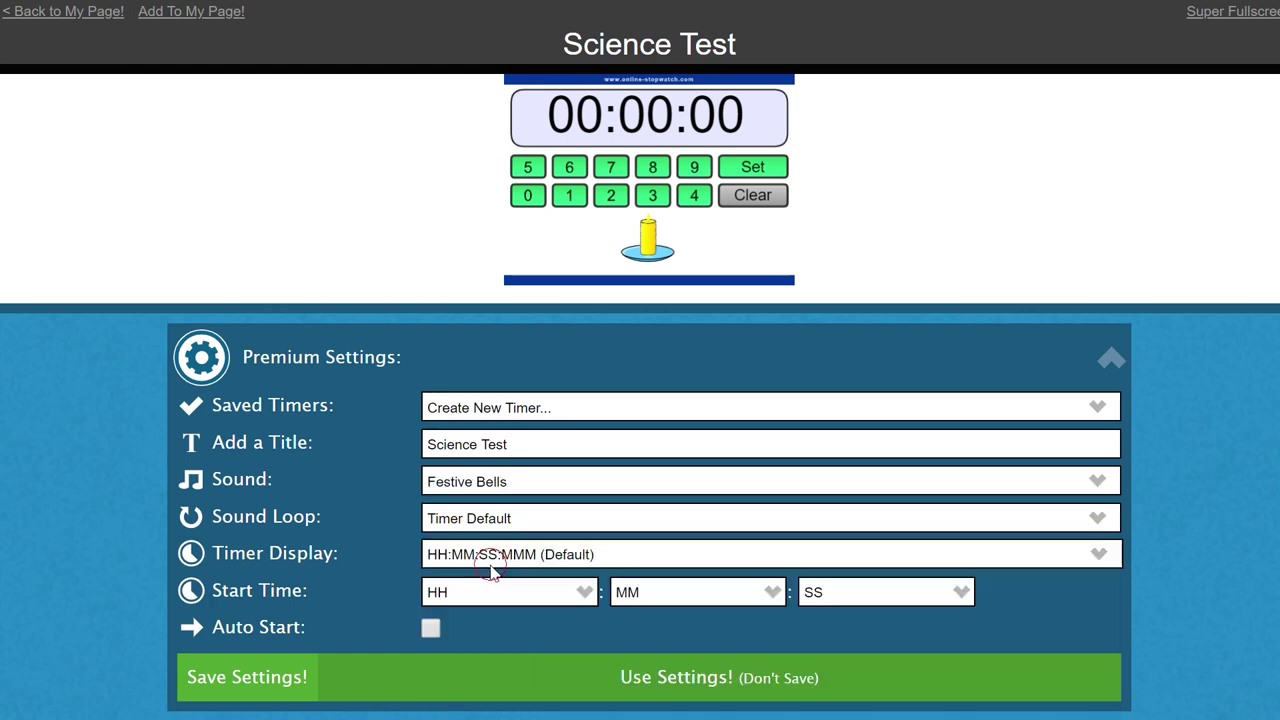
{"action": "left_click", "coordinate": [695, 592]}
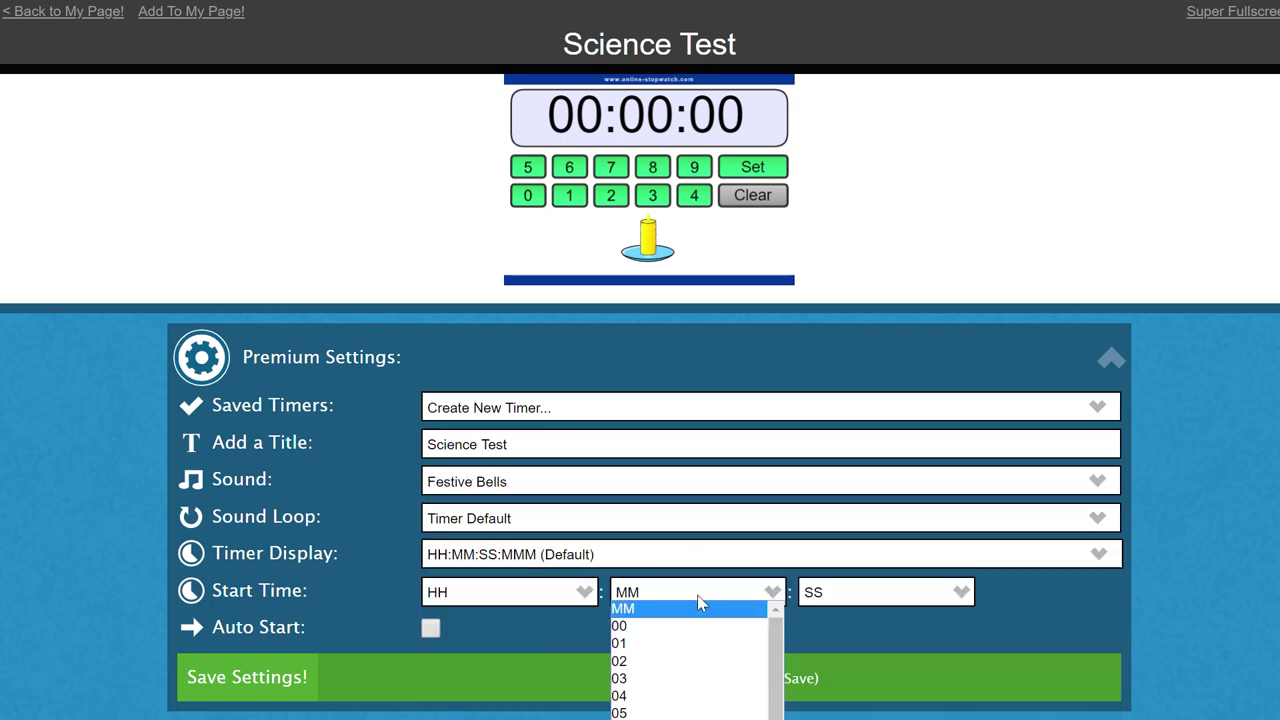
{"action": "left_click", "coordinate": [640, 712]}
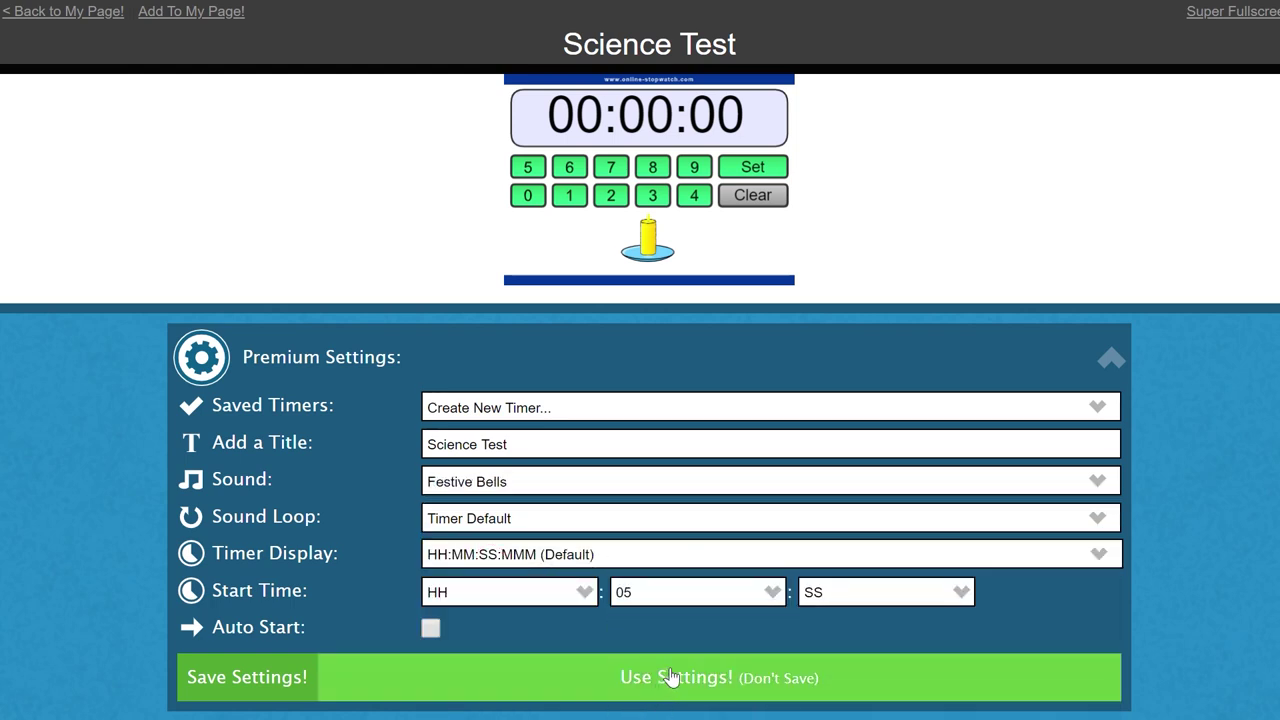
{"action": "left_click", "coordinate": [243, 678]}
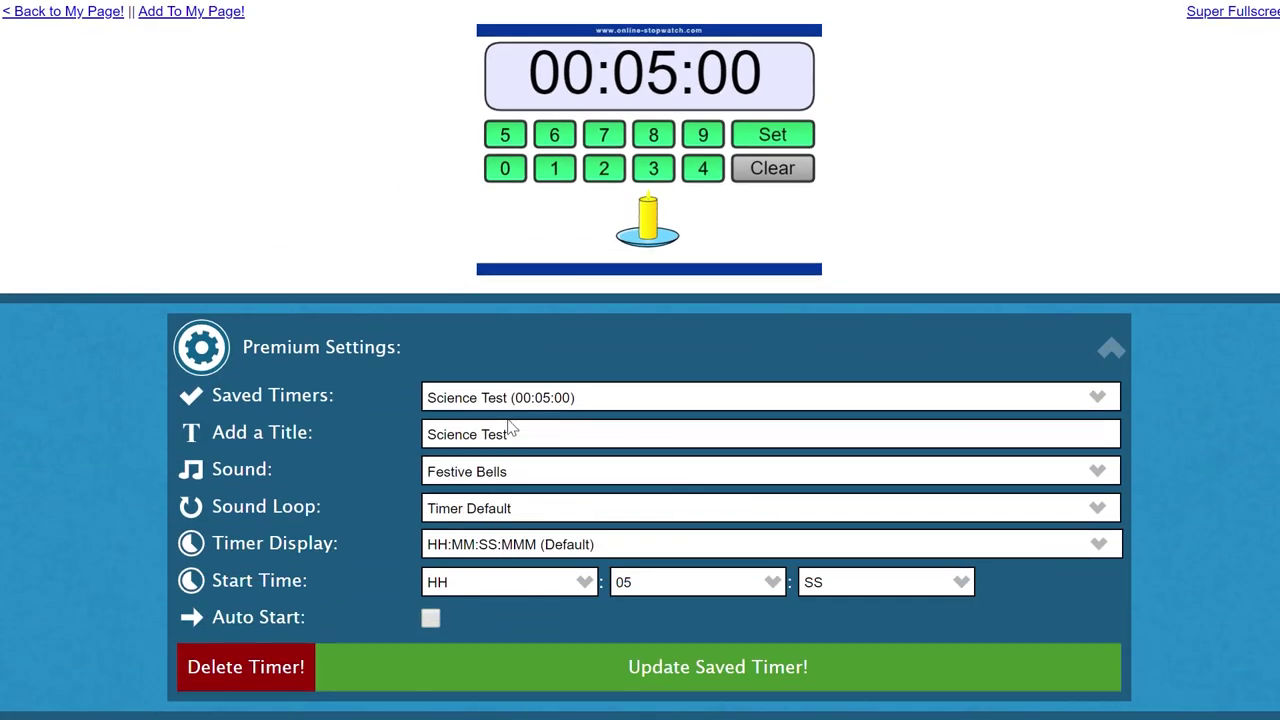
{"action": "left_click", "coordinate": [515, 398]}
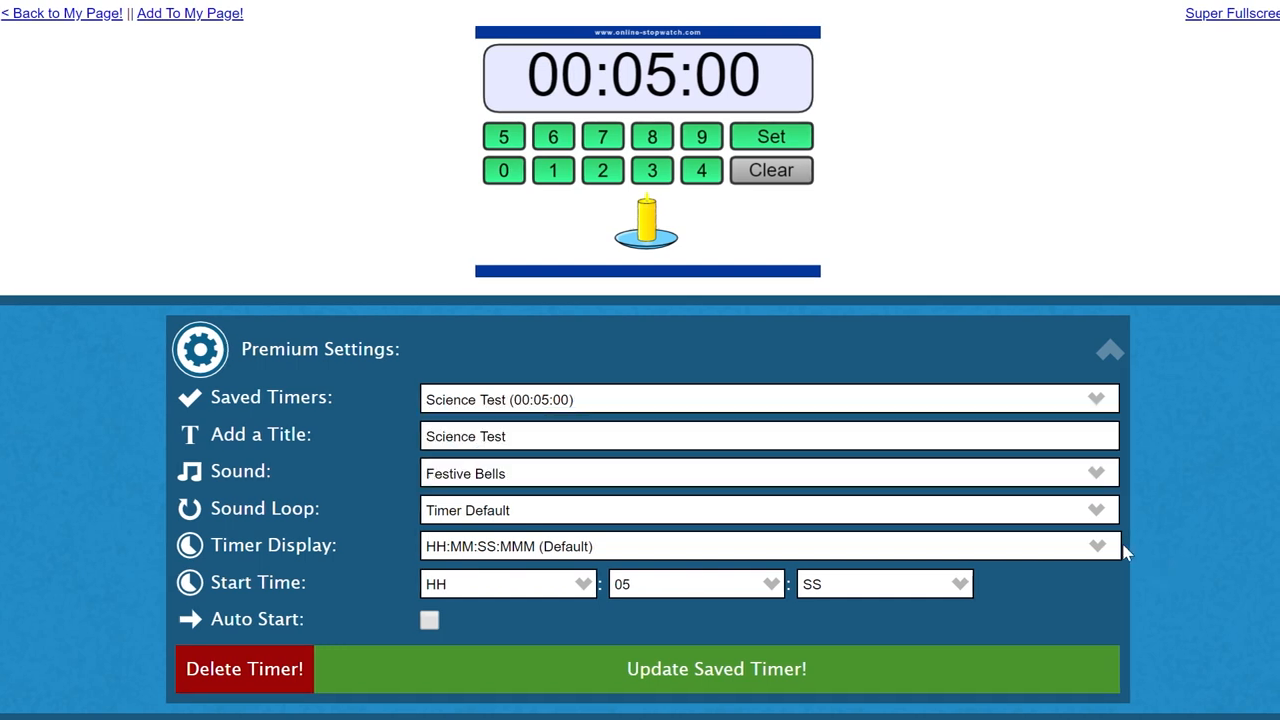
Step: Load the first Math Test timer from Saved Timers and delete the duplicate
{"action": "left_click", "coordinate": [728, 410]}
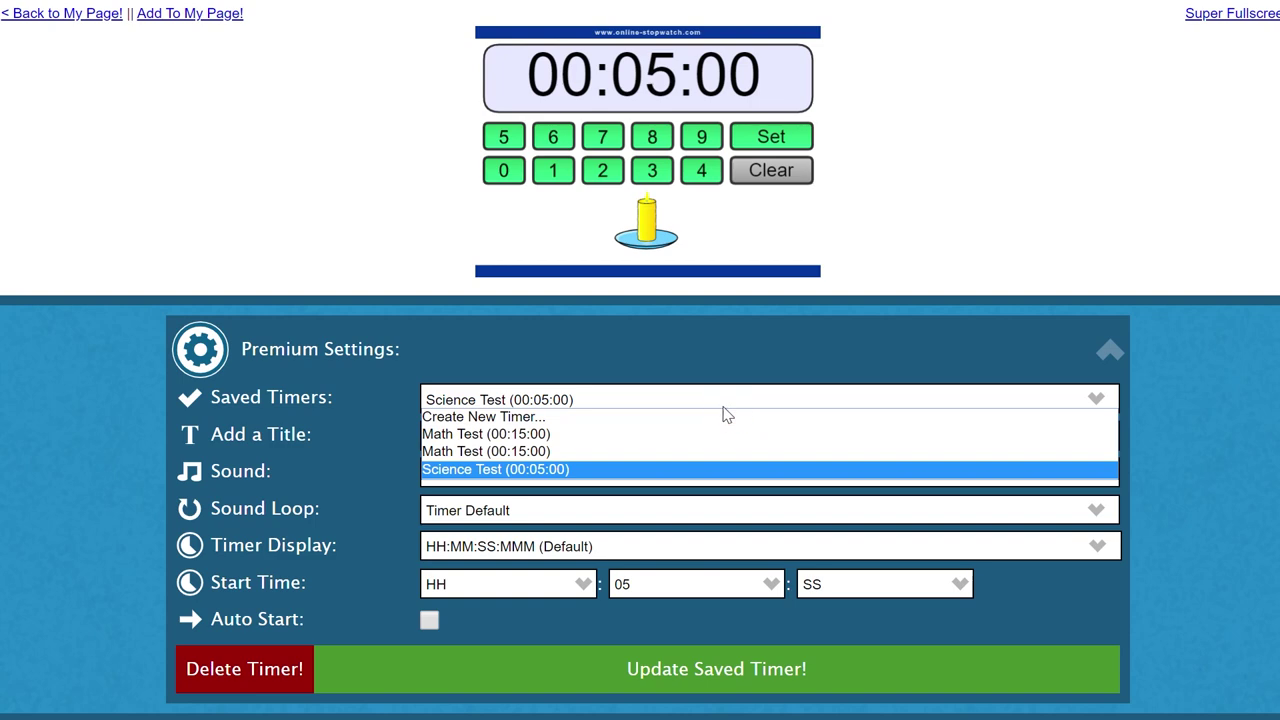
{"action": "left_click", "coordinate": [513, 434]}
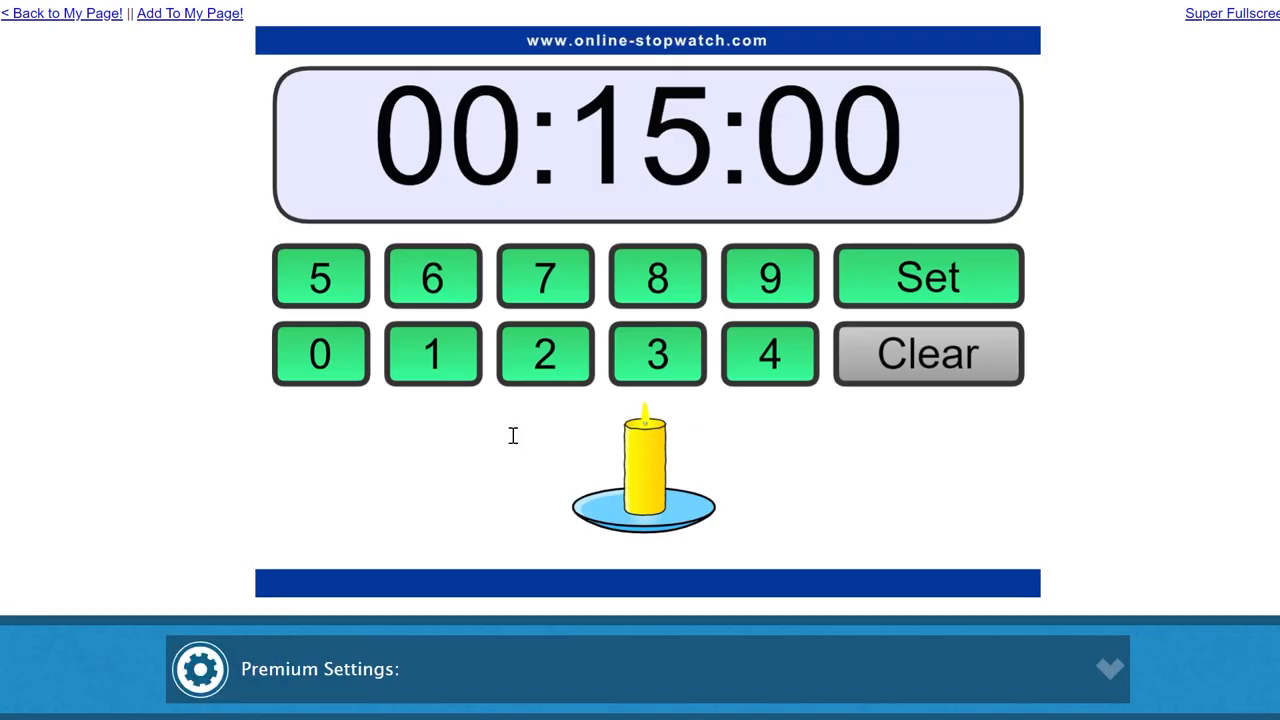
{"action": "left_click", "coordinate": [445, 650]}
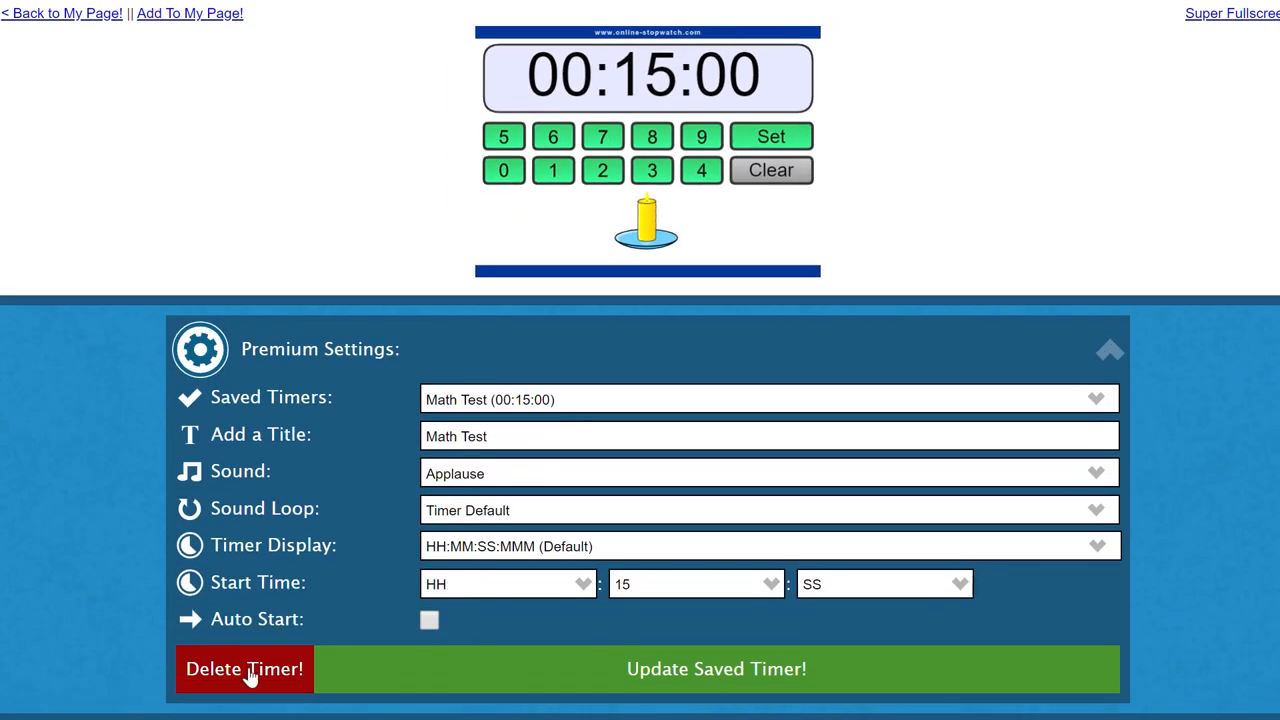
{"action": "left_click", "coordinate": [246, 684]}
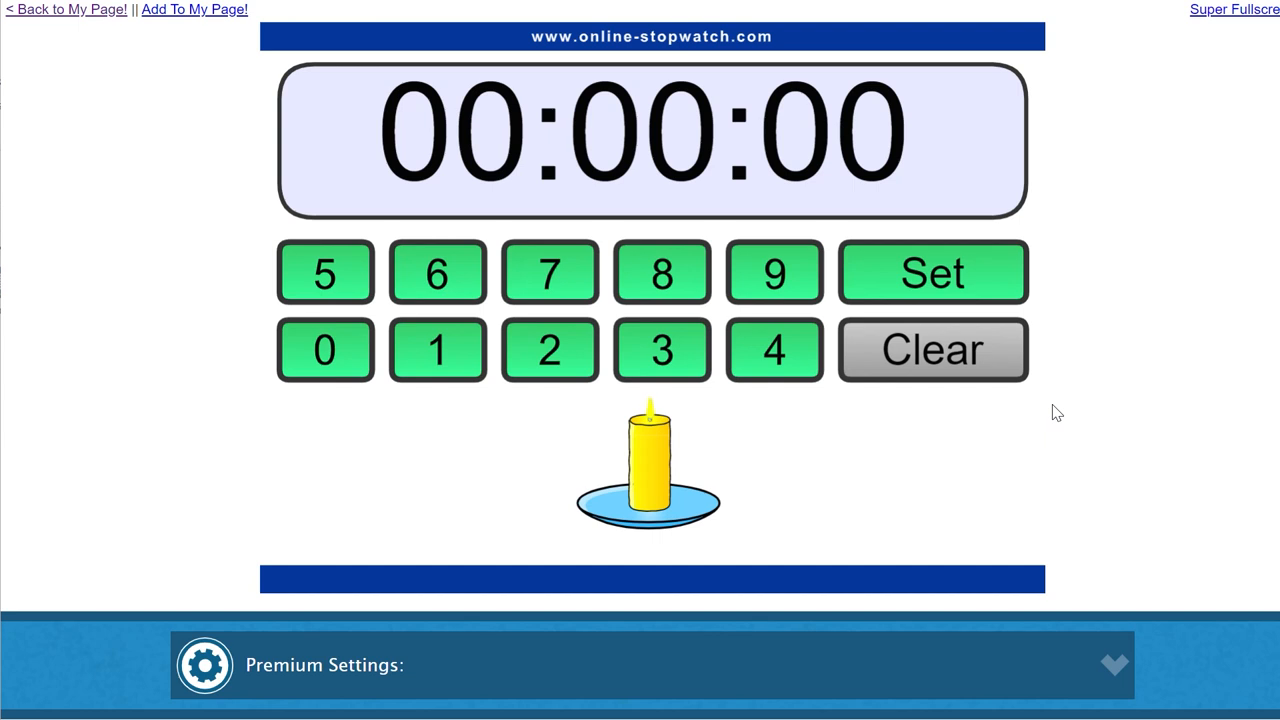
Step: Reload the remaining Math Test timer so its 15-minute start comes back up
{"action": "left_click", "coordinate": [864, 654]}
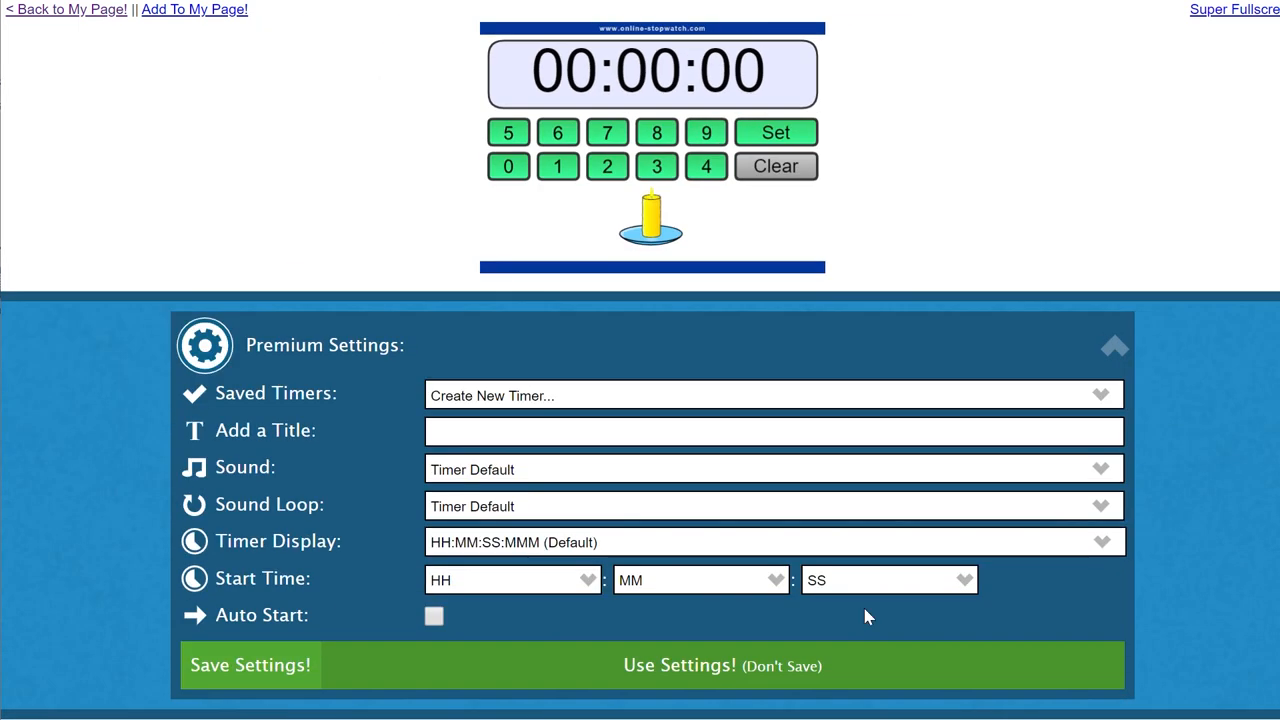
{"action": "left_click", "coordinate": [715, 396]}
{"action": "left_click", "coordinate": [640, 428]}
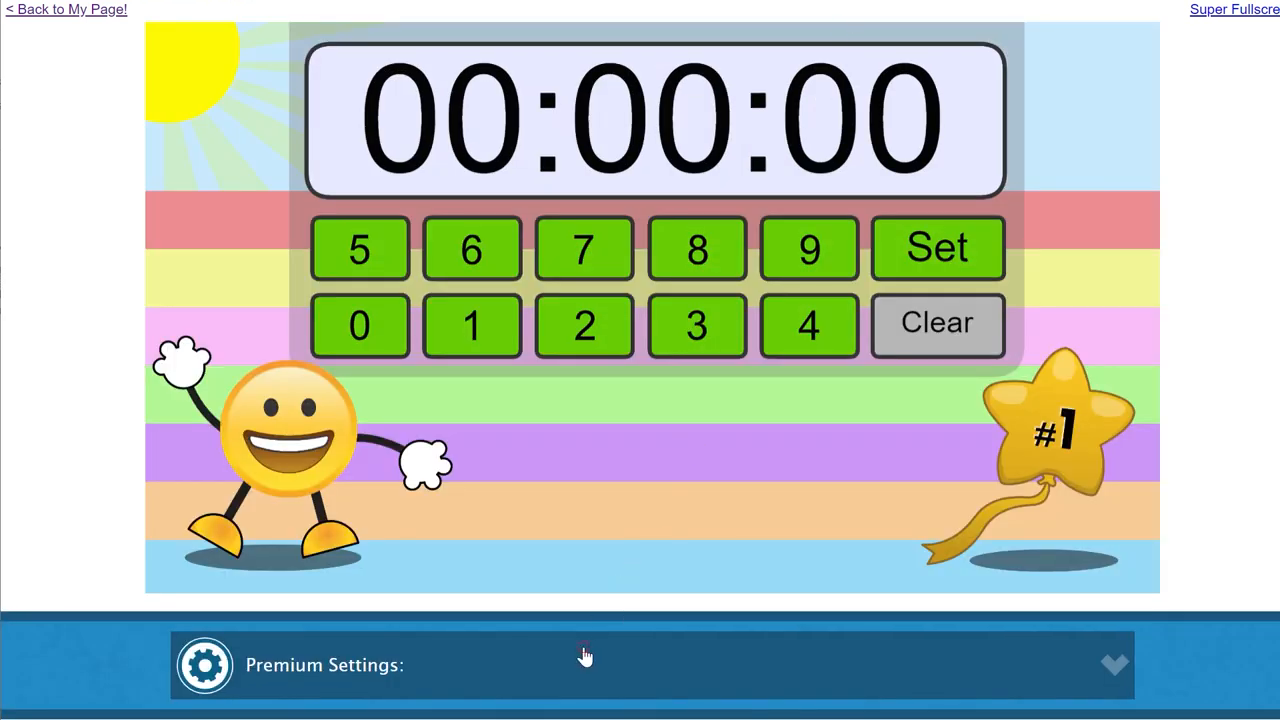
{"action": "left_click", "coordinate": [586, 655]}
{"action": "left_click", "coordinate": [560, 396]}
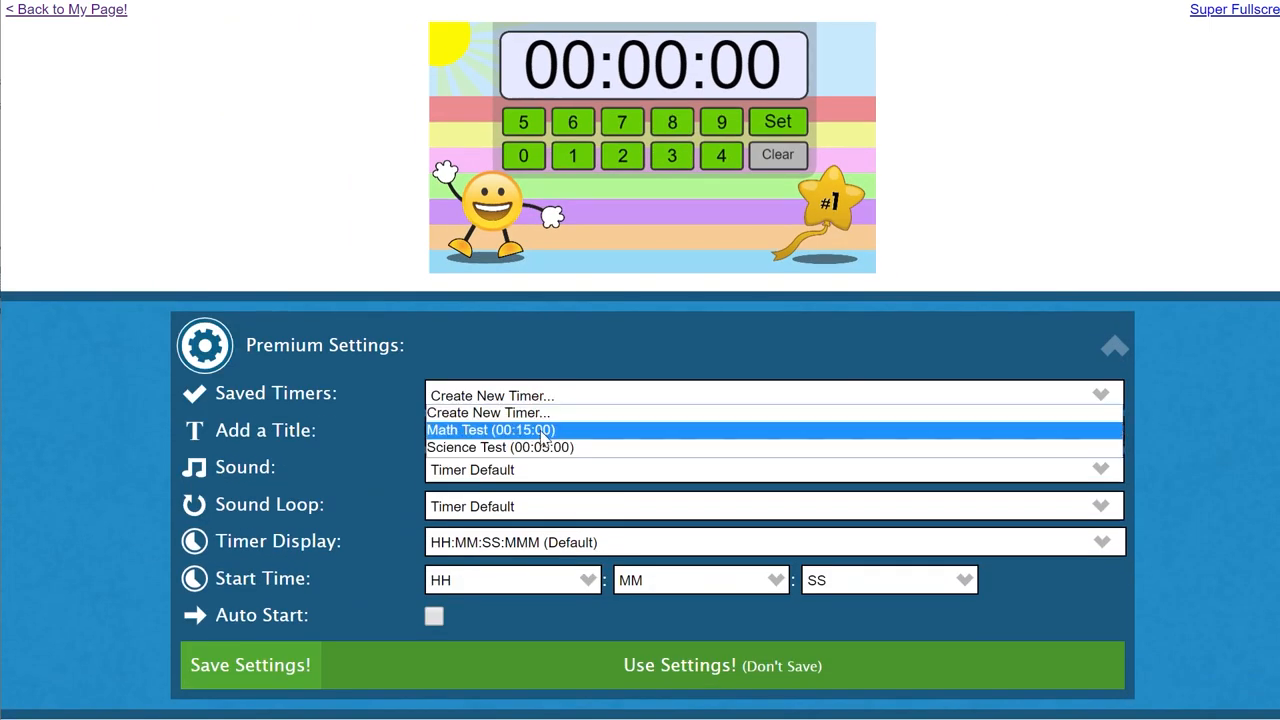
{"action": "left_click", "coordinate": [544, 432]}
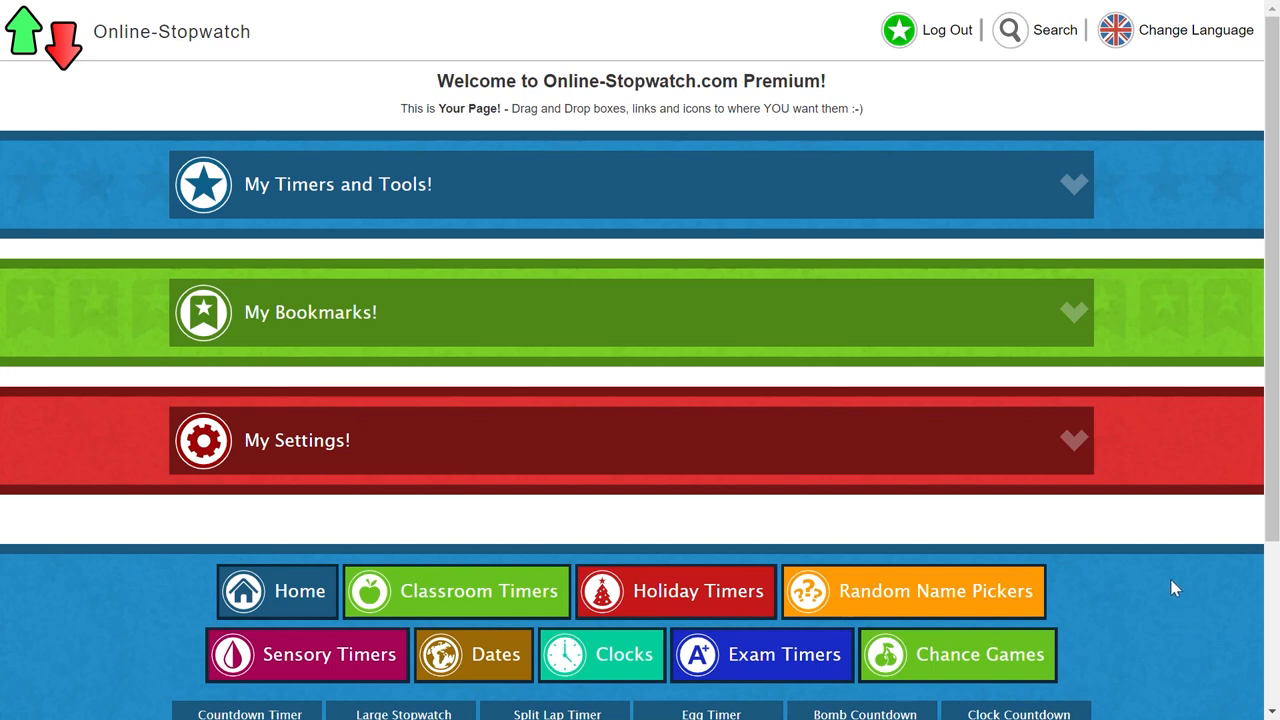
Step: Go to Random Name Pickers, open the Name Picker Wheel and its name list settings
{"action": "left_click", "coordinate": [988, 592]}
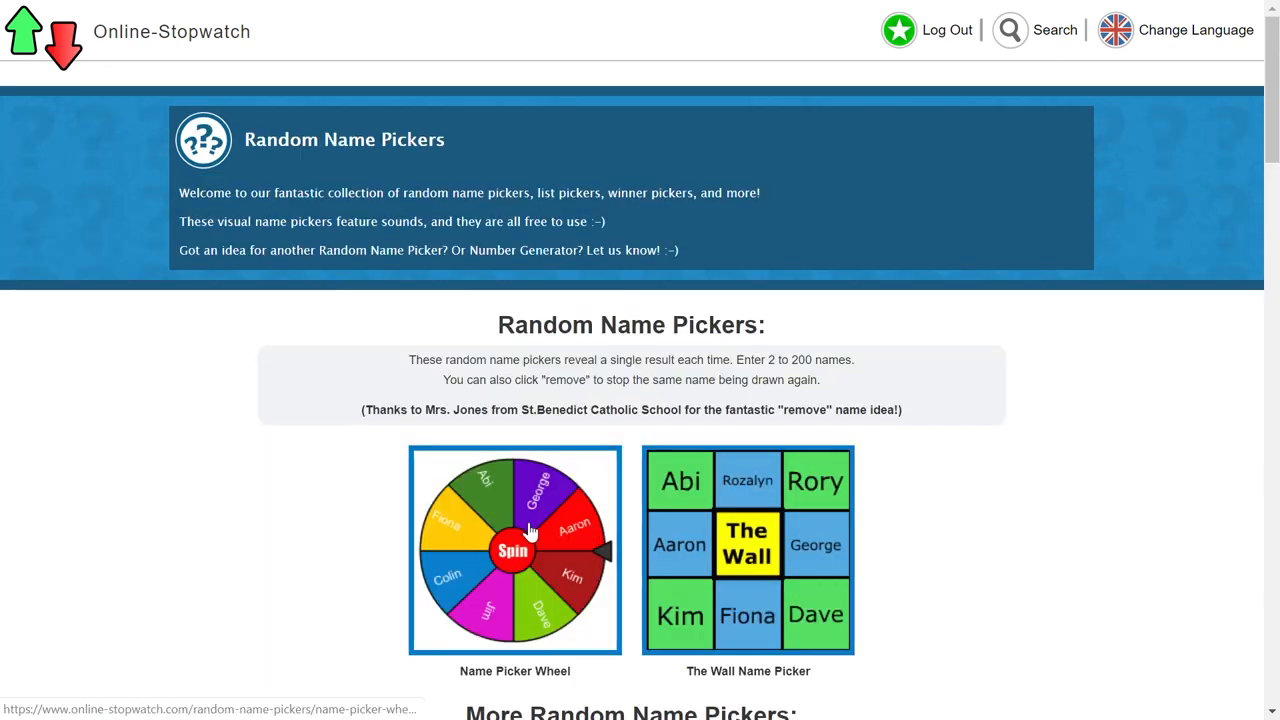
{"action": "left_click", "coordinate": [537, 523]}
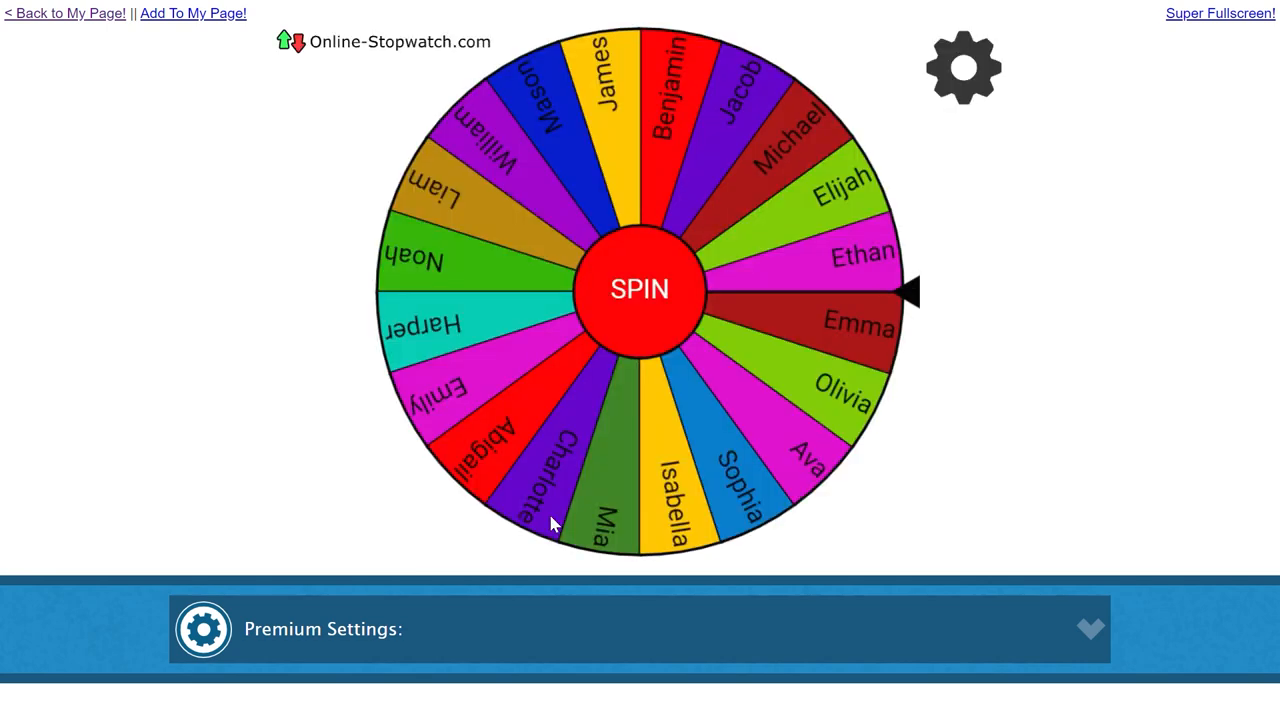
{"action": "left_click", "coordinate": [962, 66]}
Step: Replace the default list with Abbie, Aaron, Kim, Fiona, George and save it as a new My Family list
{"action": "left_click_drag", "start_coordinate": [846, 141], "coordinate": [669, 141]}
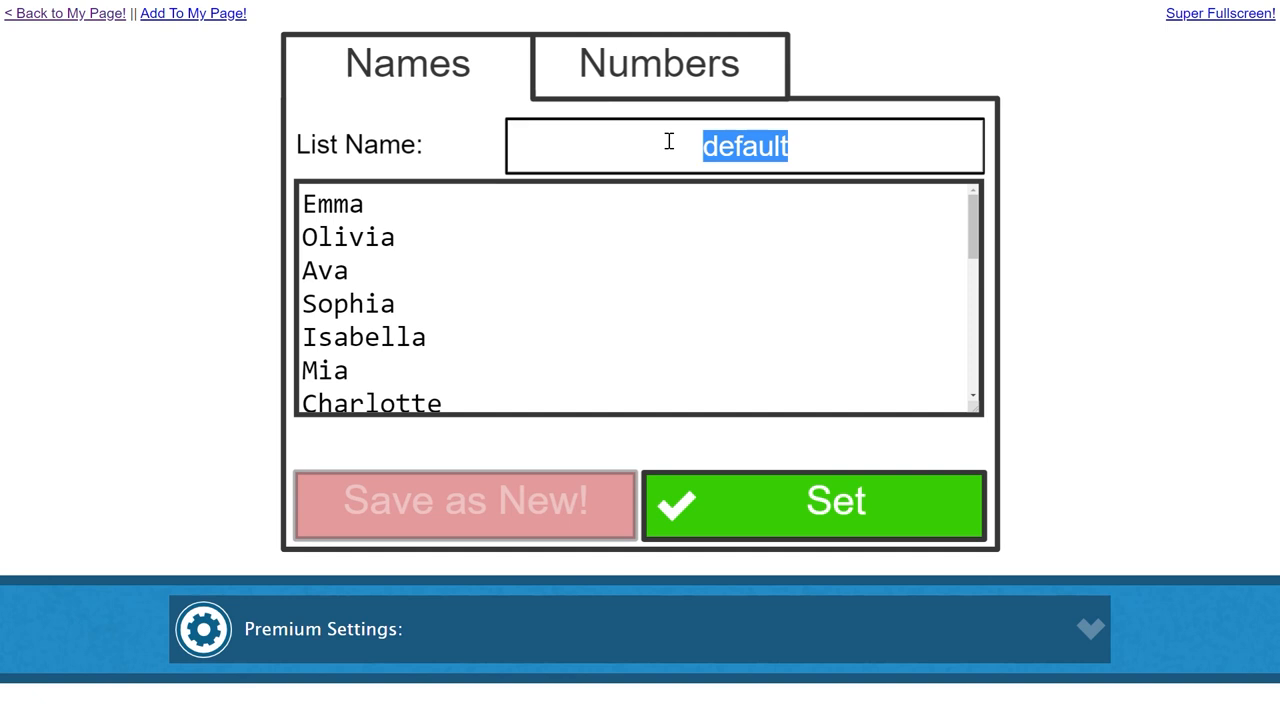
{"action": "type", "text": "My Fa"}
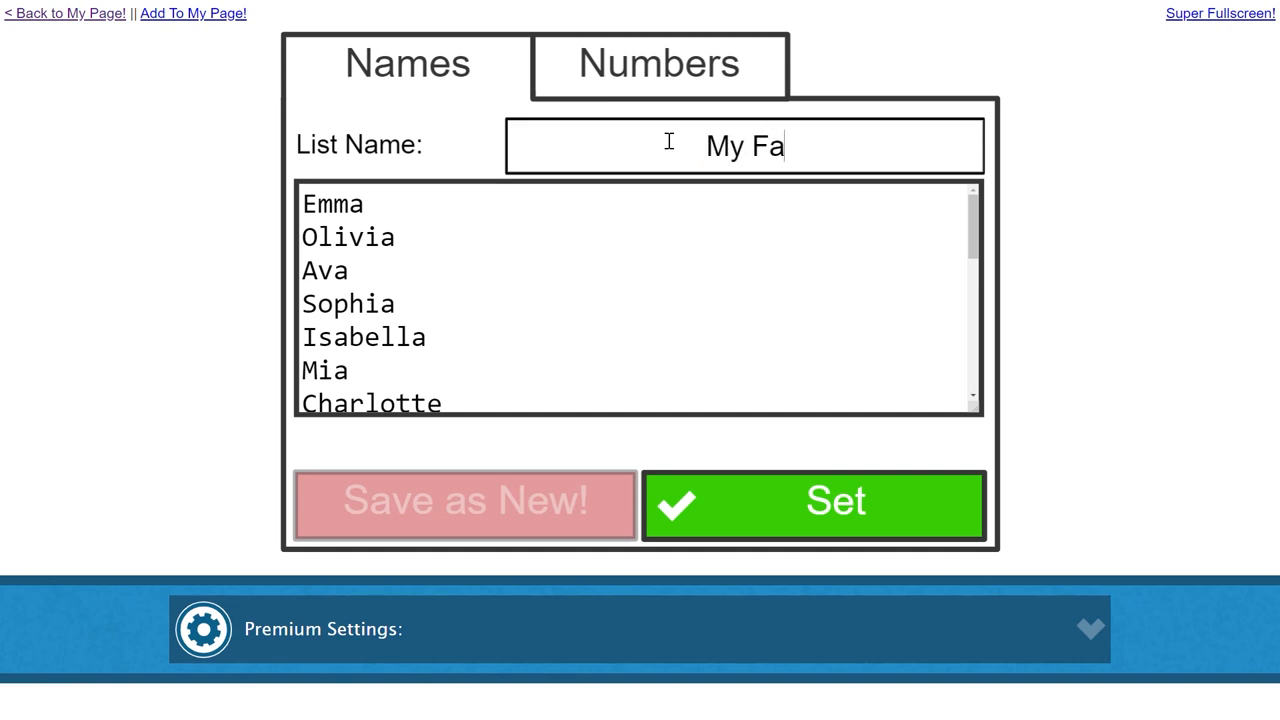
{"action": "type", "text": "mily"}
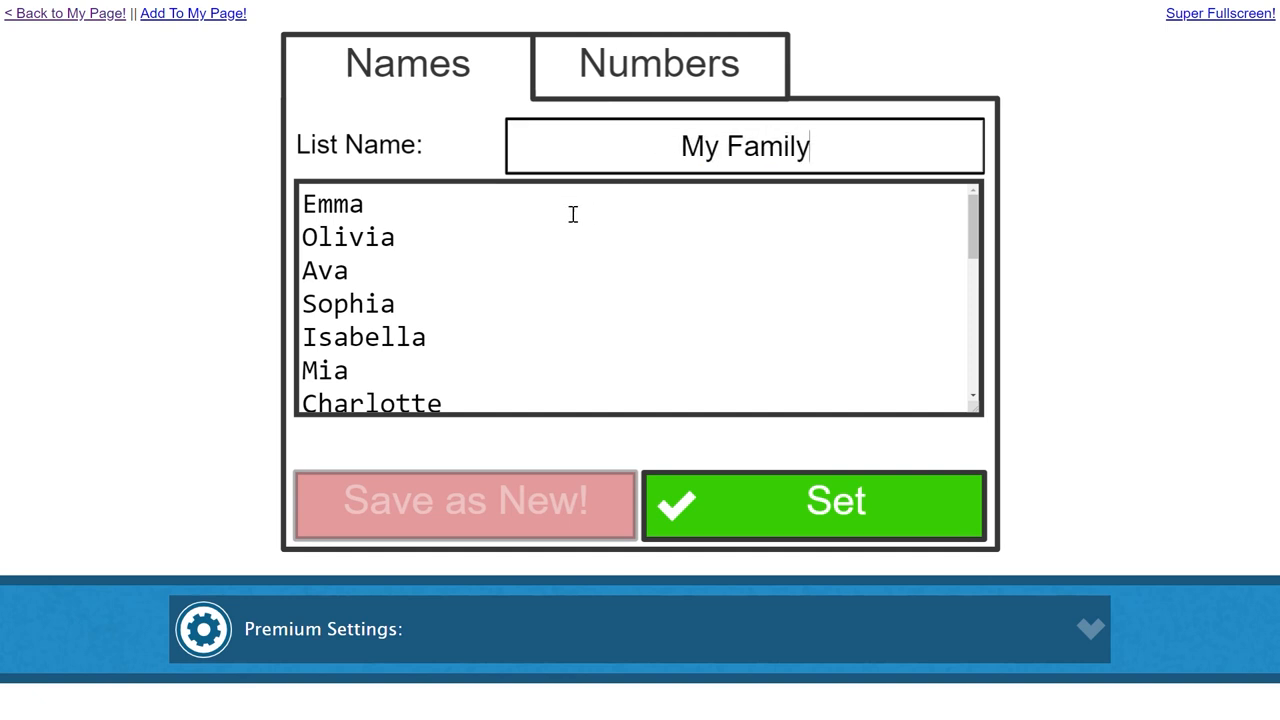
{"action": "key", "text": "ctrl+a"}
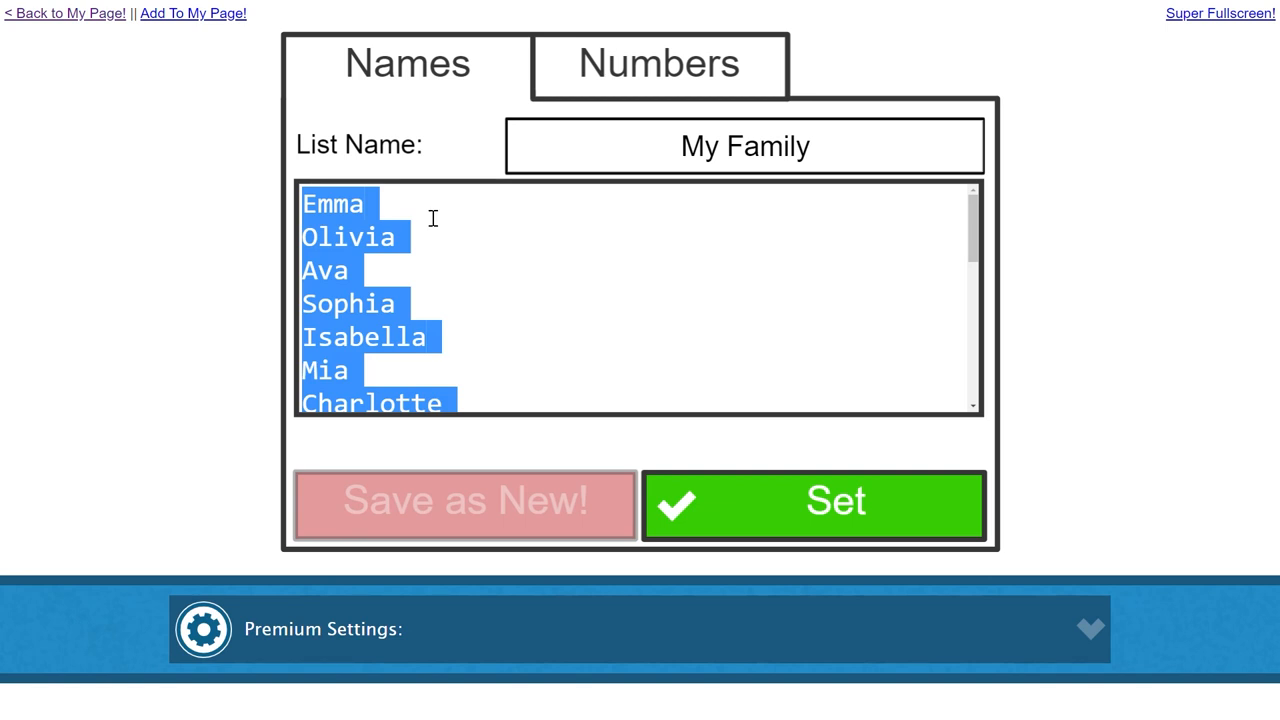
{"action": "type", "text": "Abbie"}
{"action": "key", "text": "Return"}
{"action": "type", "text": "Aa"}
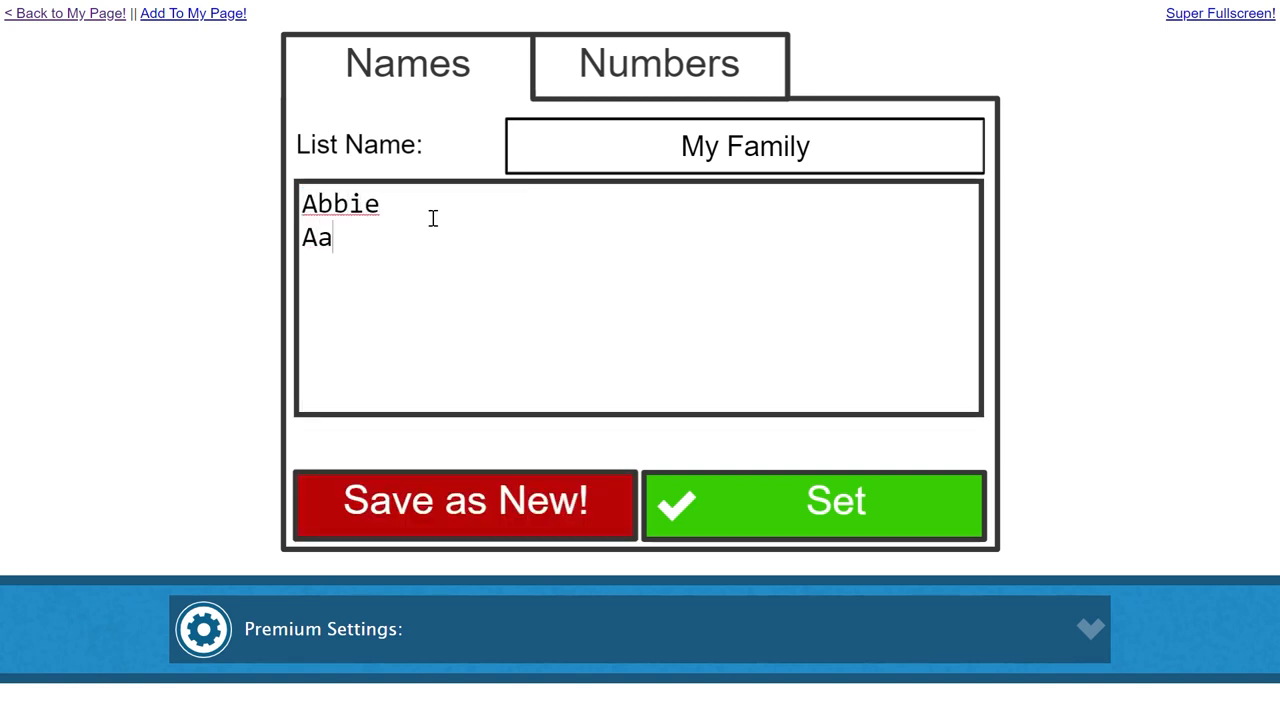
{"action": "type", "text": "ron"}
{"action": "key", "text": "Return"}
{"action": "type", "text": "Kim"}
{"action": "key", "text": "Return"}
{"action": "type", "text": "Fi"}
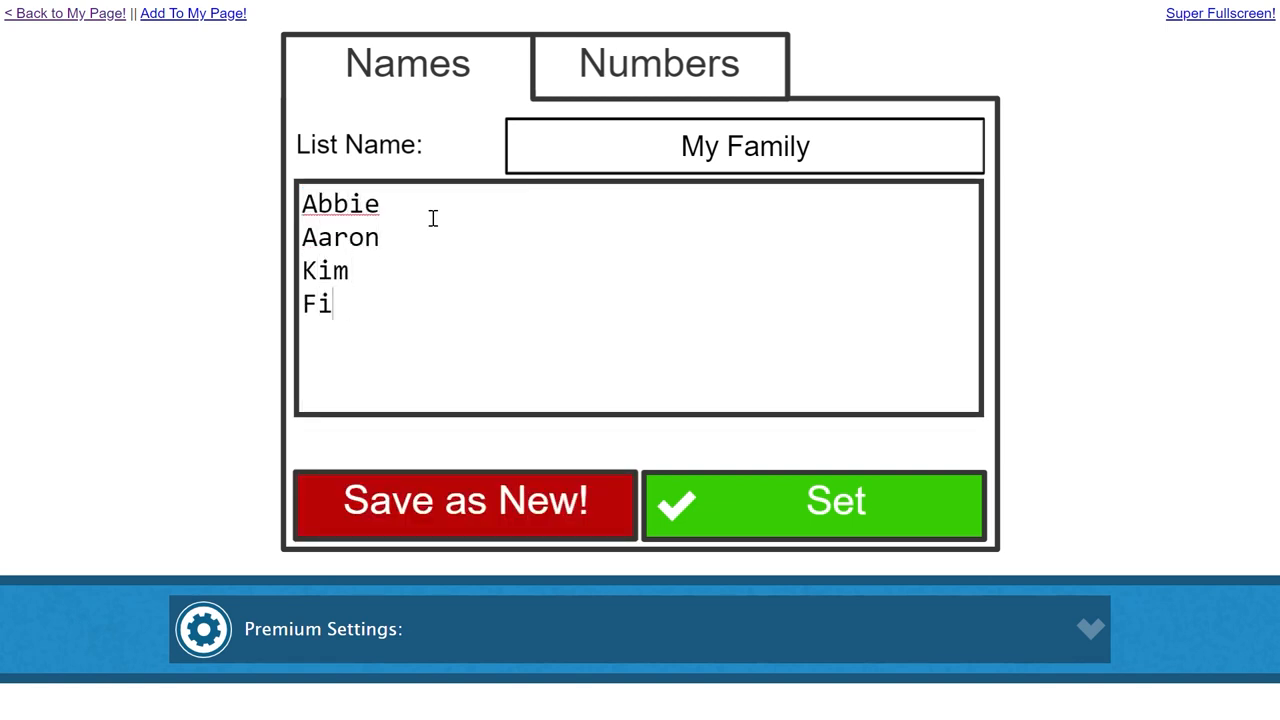
{"action": "type", "text": "ona"}
{"action": "key", "text": "Return"}
{"action": "type", "text": "George"}
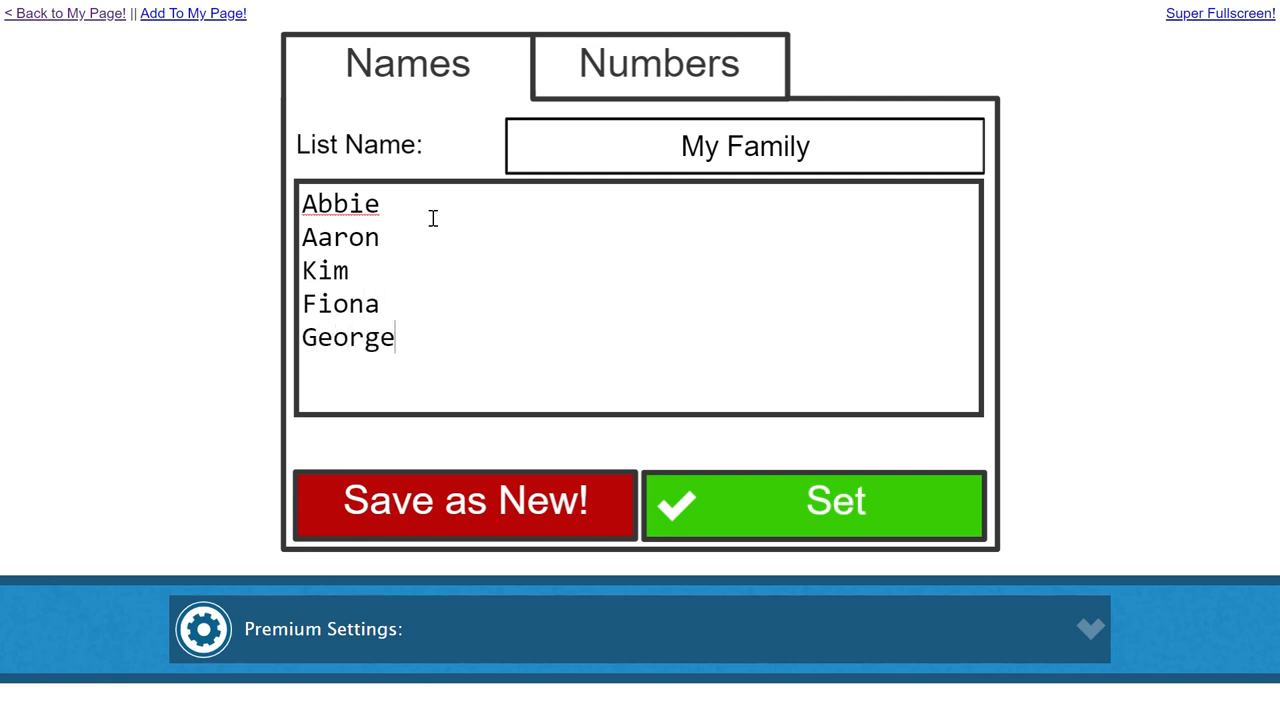
{"action": "left_click", "coordinate": [494, 515]}
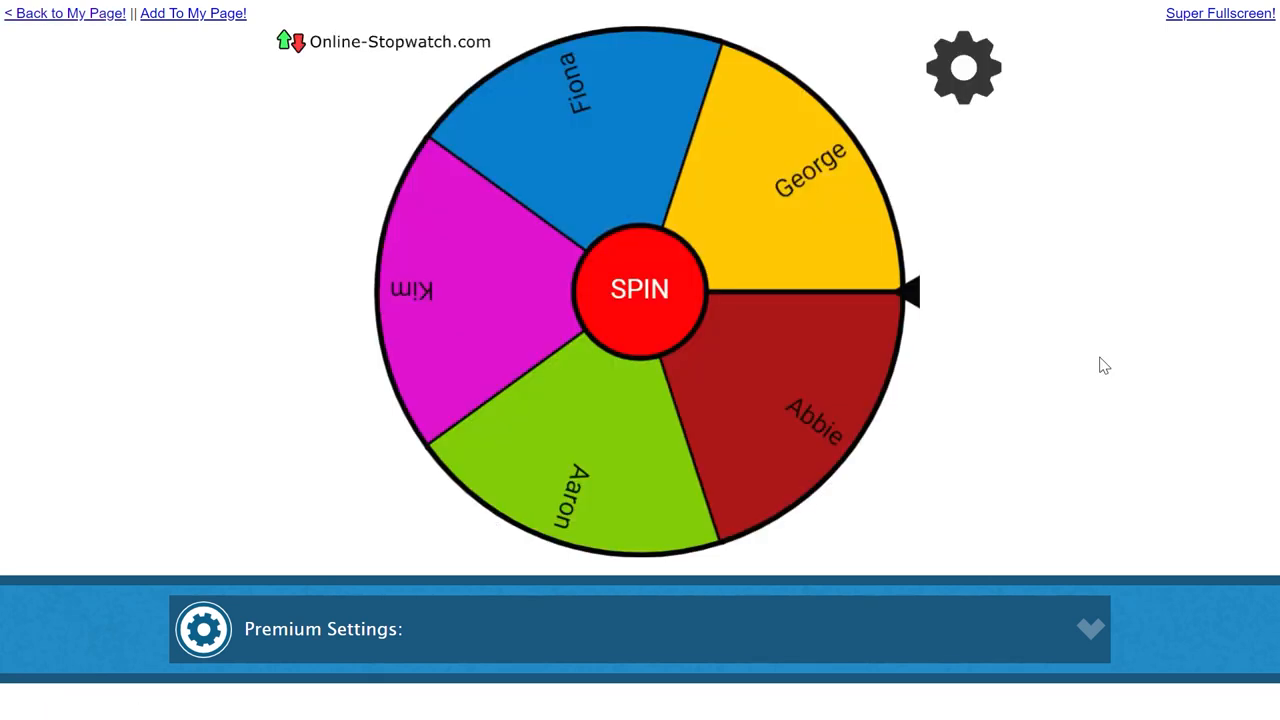
Step: Load the saved Class A list (John, Paul, James, Amy, George) onto the wheel
{"action": "left_click", "coordinate": [590, 628]}
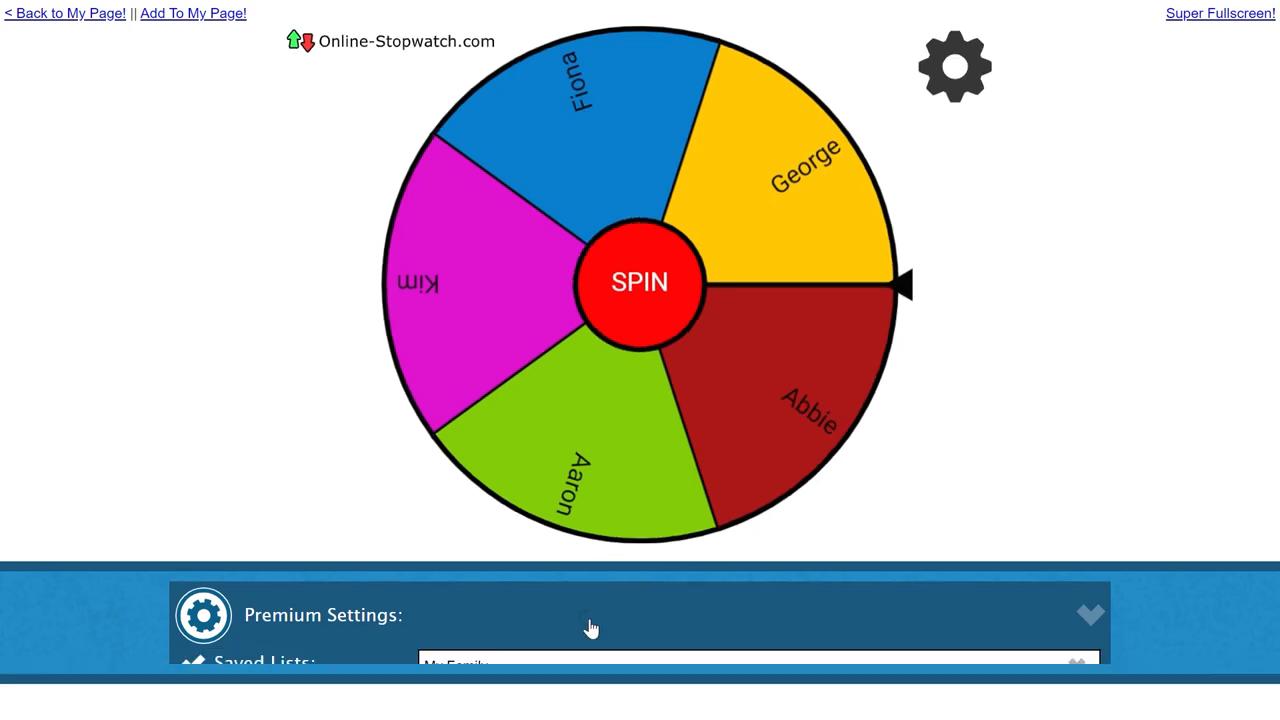
{"action": "left_click", "coordinate": [480, 596]}
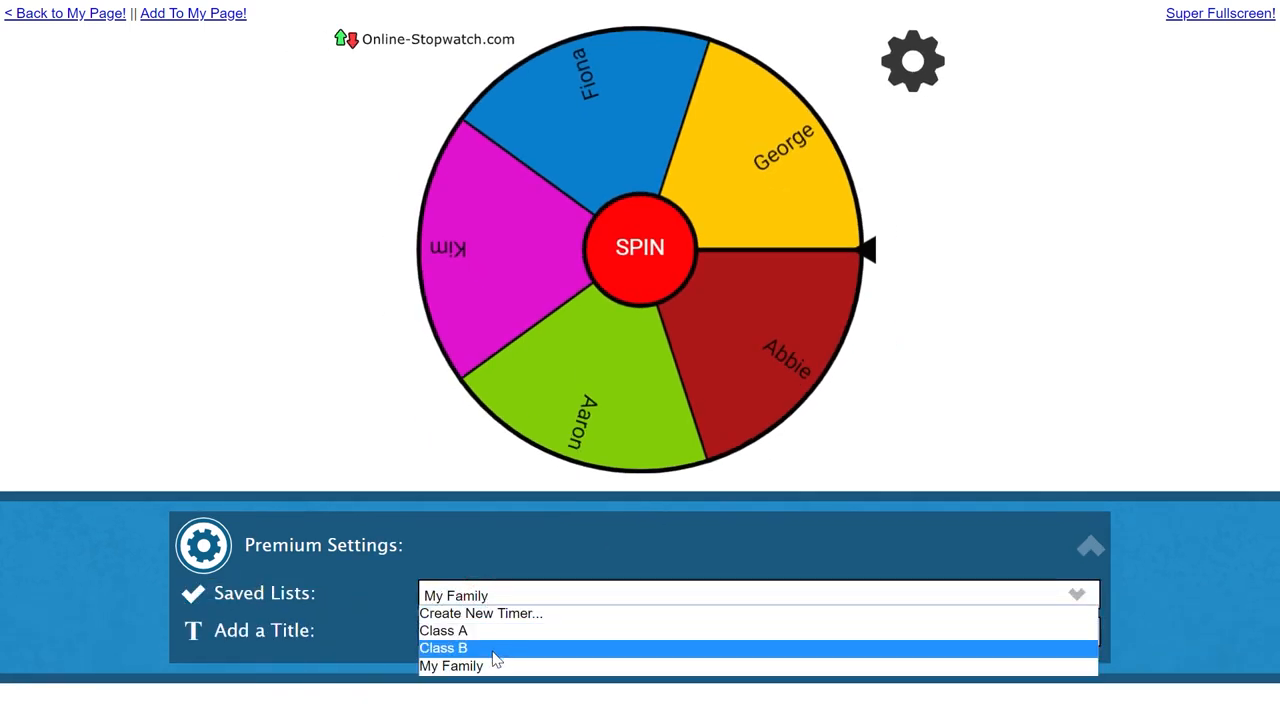
{"action": "left_click", "coordinate": [443, 630]}
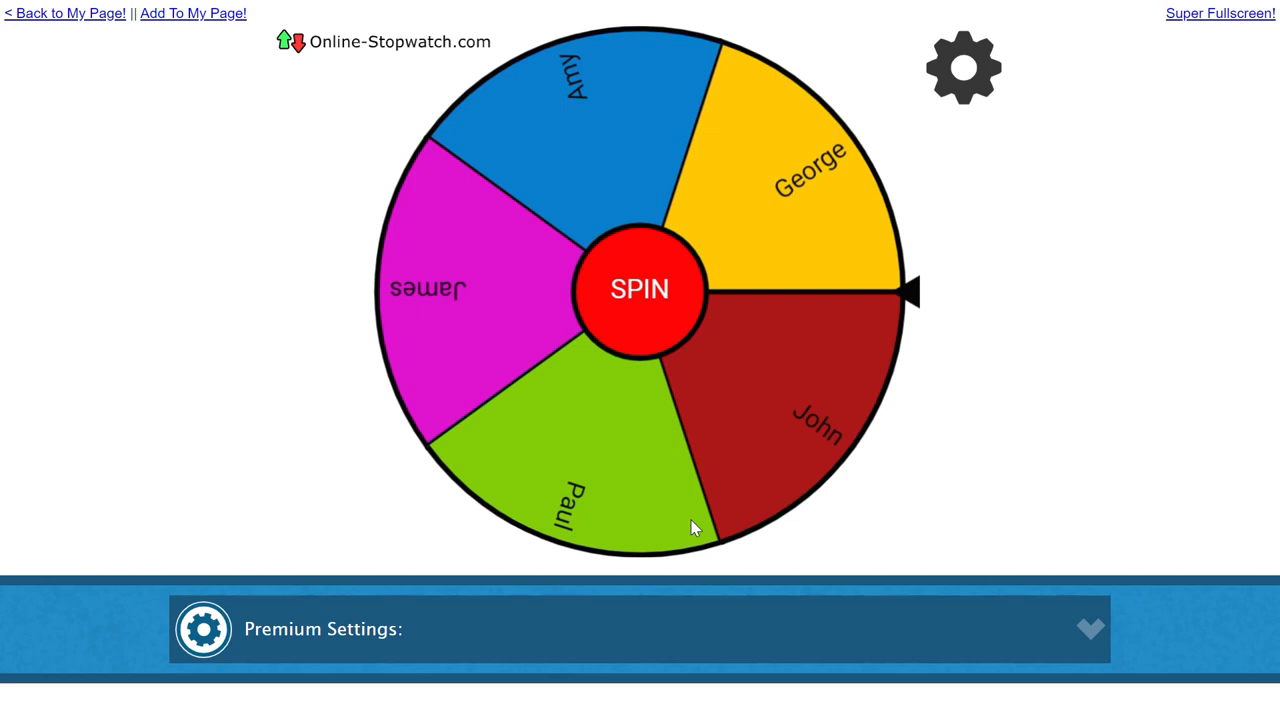
Step: Add Mr Goldblum below George in Class A and update the saved list
{"action": "left_click", "coordinate": [977, 104]}
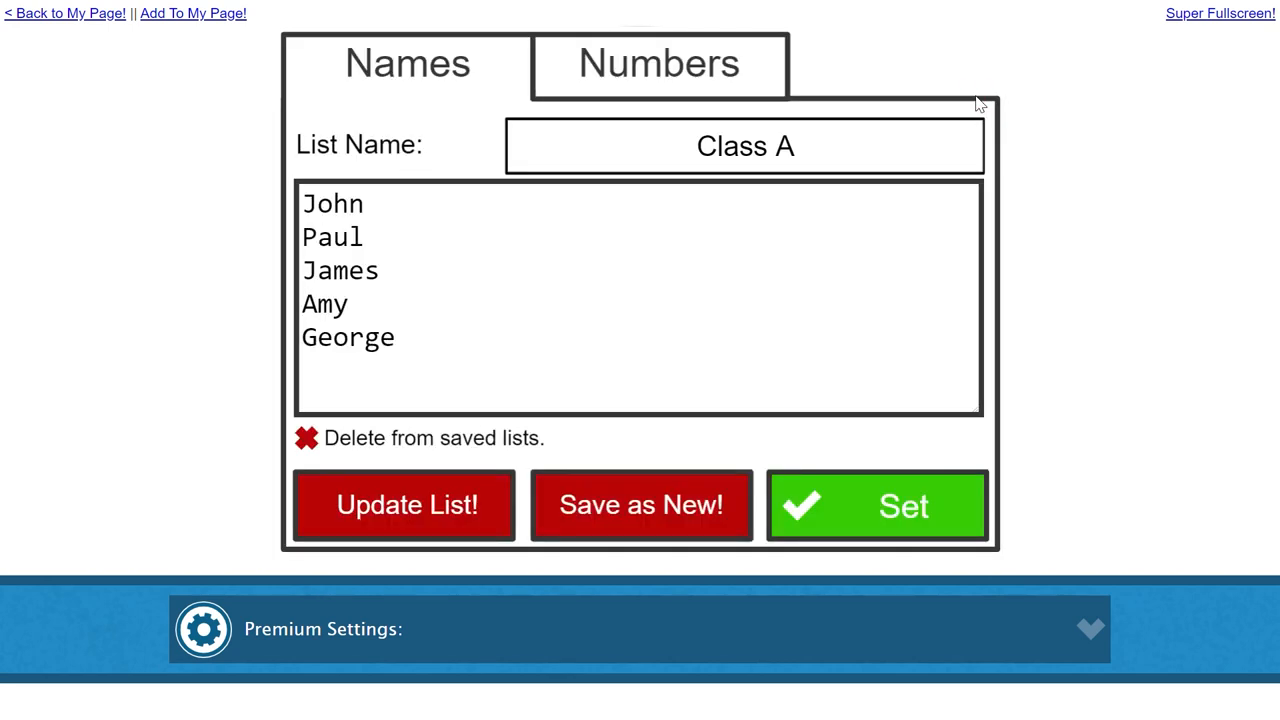
{"action": "left_click", "coordinate": [488, 374]}
{"action": "type", "text": "Mr Goldb"}
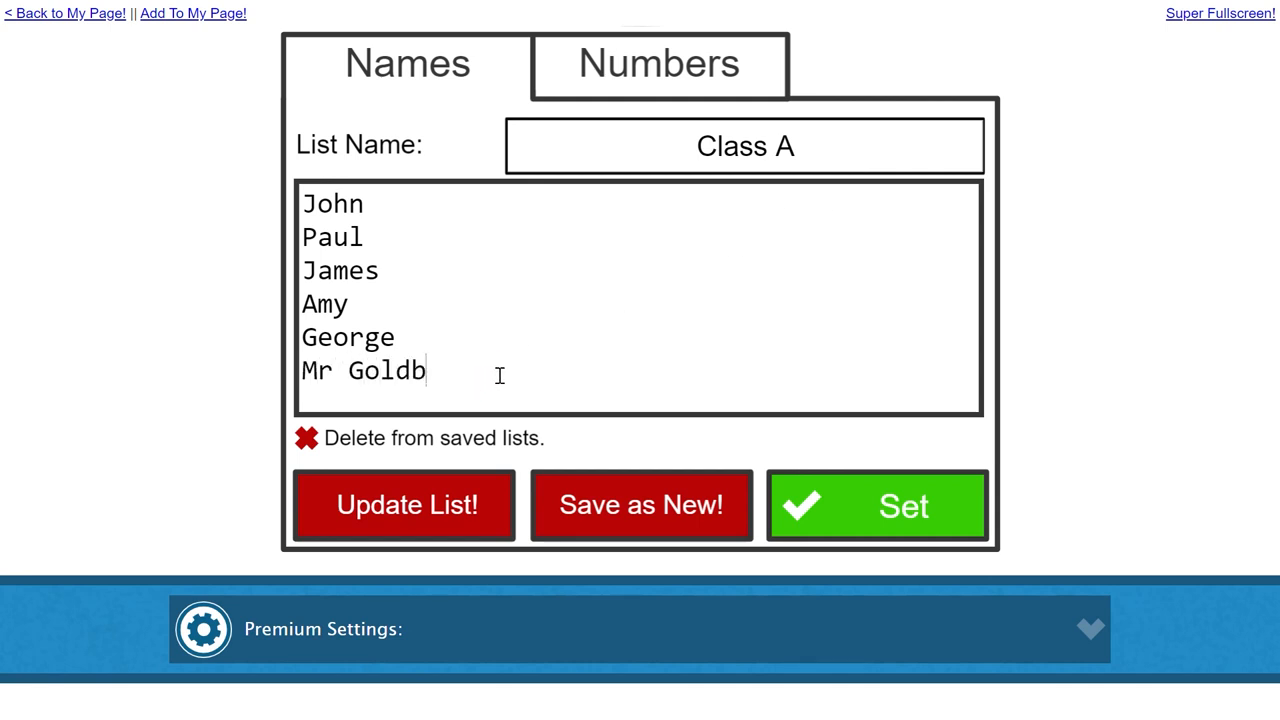
{"action": "type", "text": "lum"}
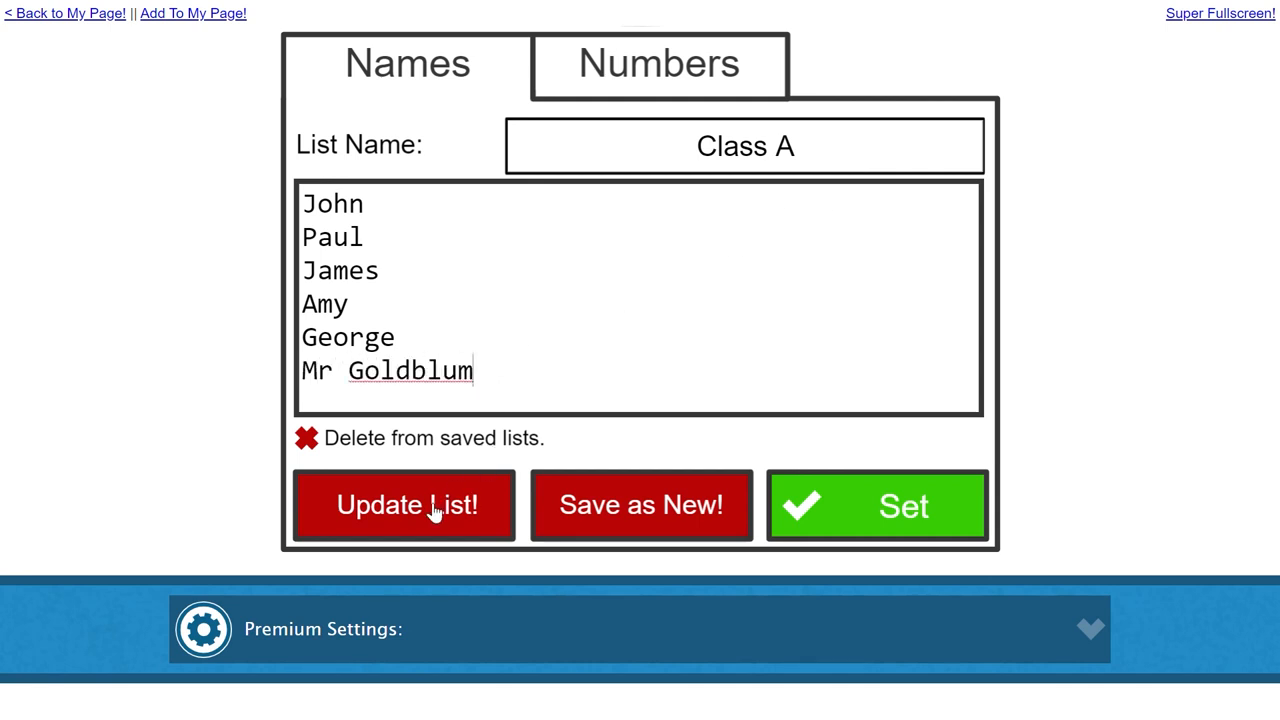
{"action": "left_click", "coordinate": [434, 512]}
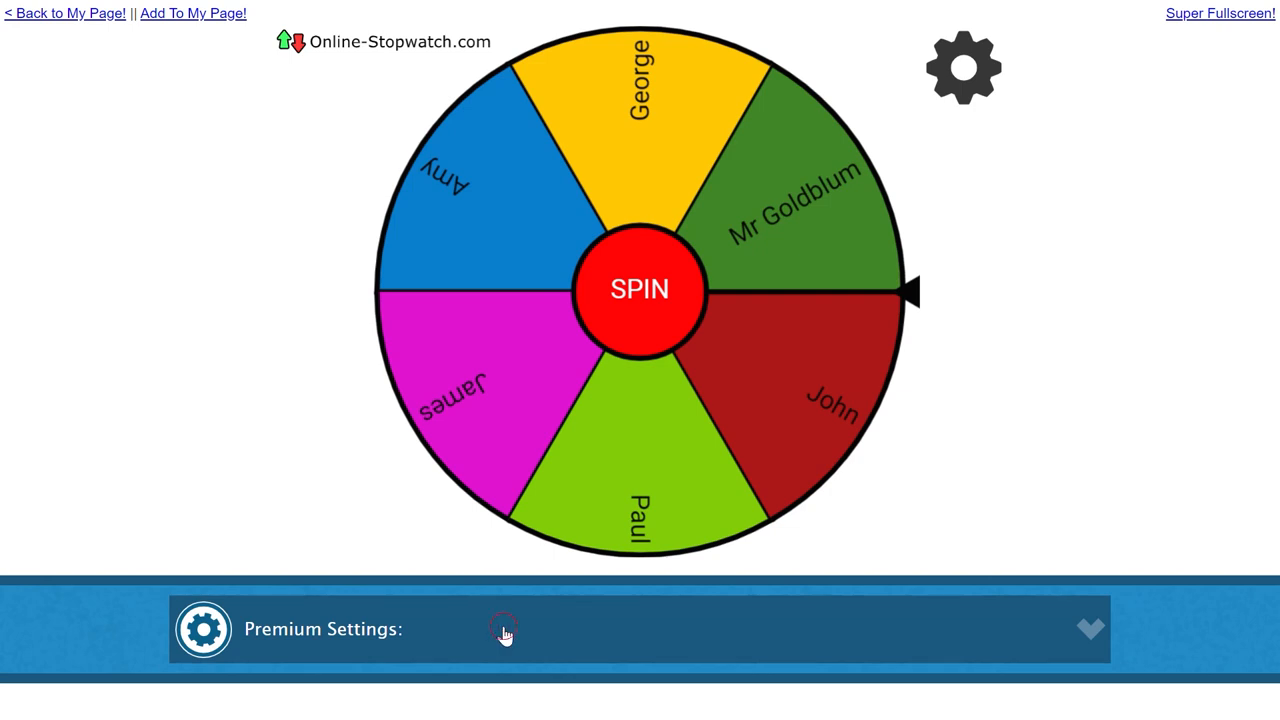
{"action": "left_click", "coordinate": [500, 628]}
Step: Load the Class B list (Kim, Fiona, Abbie) and delete it from the saved lists
{"action": "left_click", "coordinate": [505, 597]}
{"action": "left_click", "coordinate": [443, 648]}
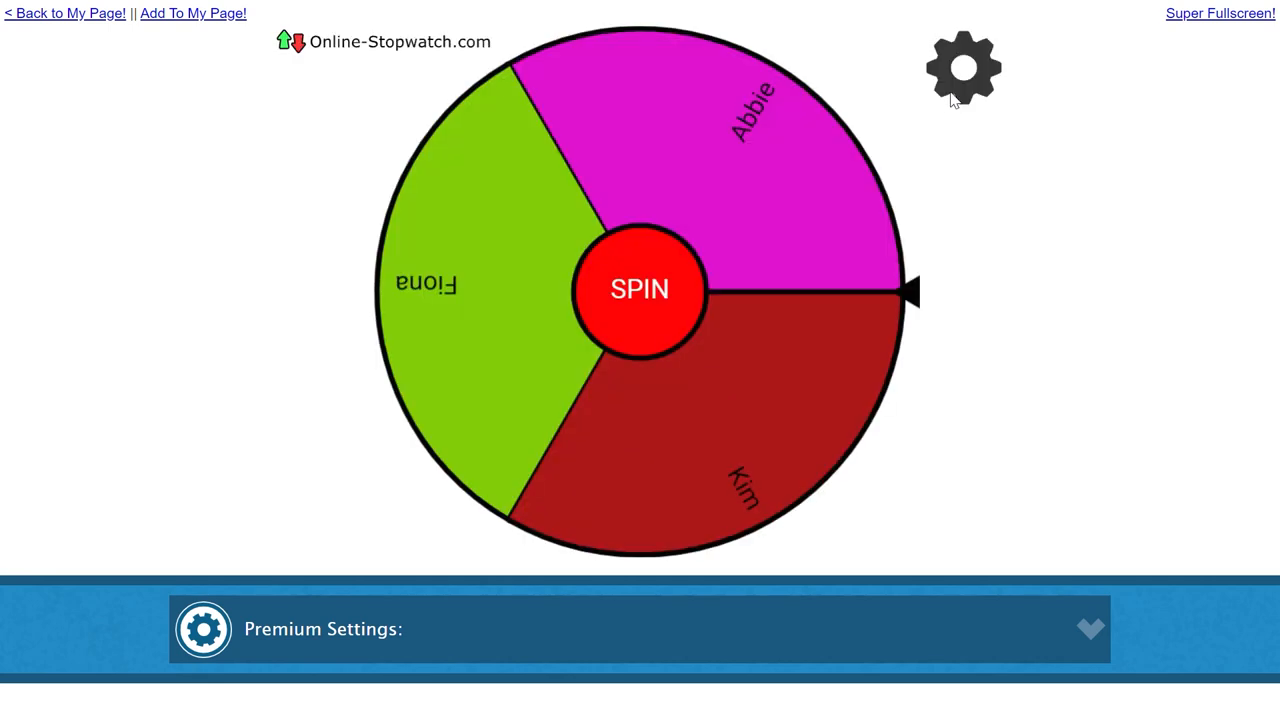
{"action": "left_click", "coordinate": [960, 80]}
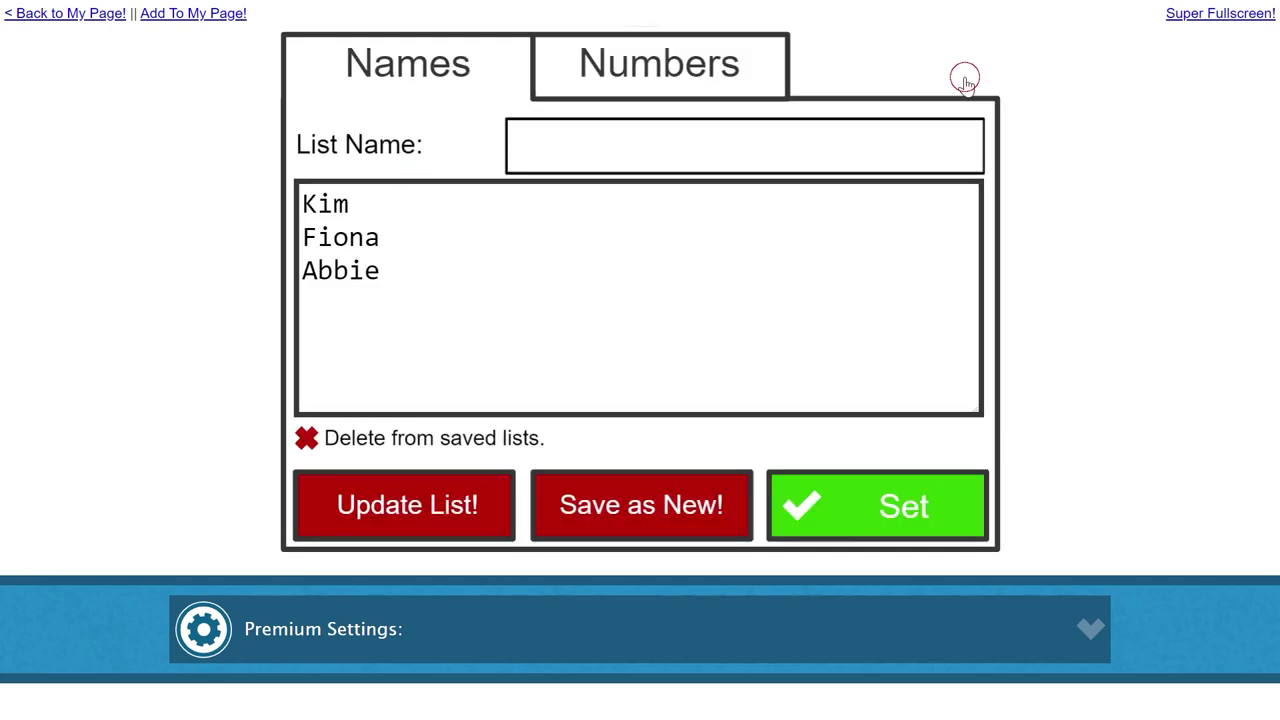
{"action": "left_click", "coordinate": [393, 443]}
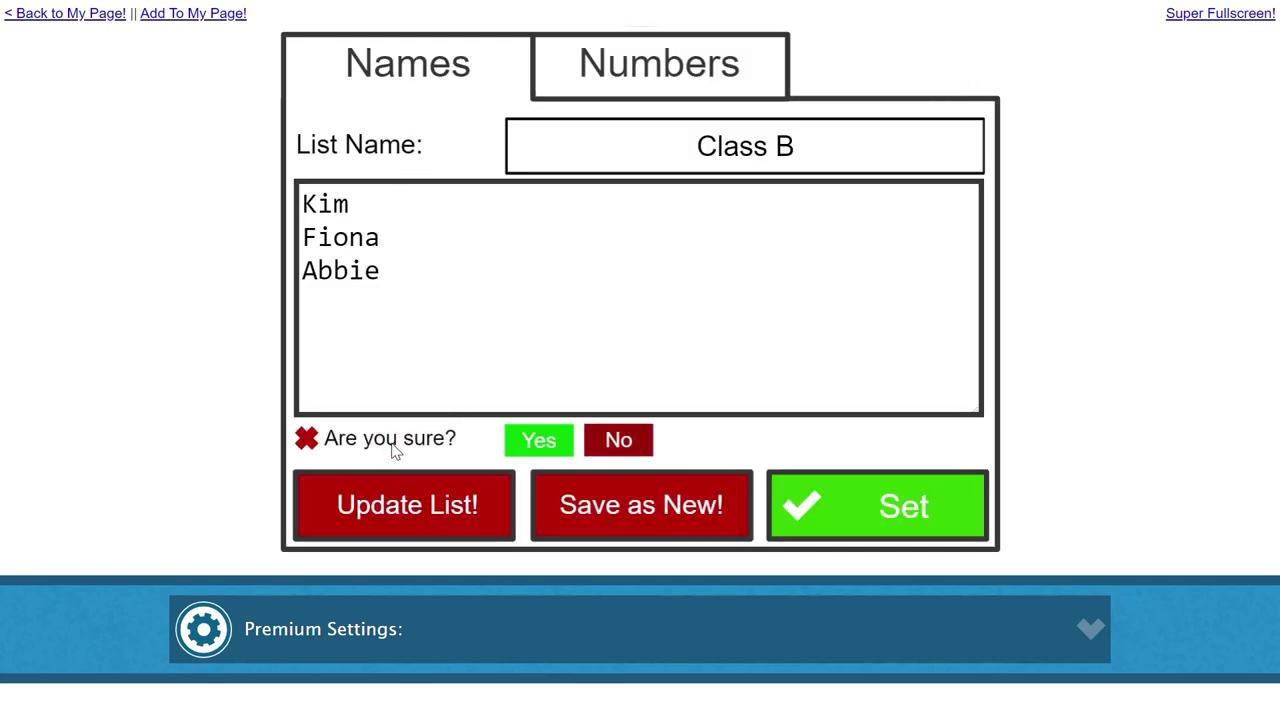
{"action": "left_click", "coordinate": [533, 443]}
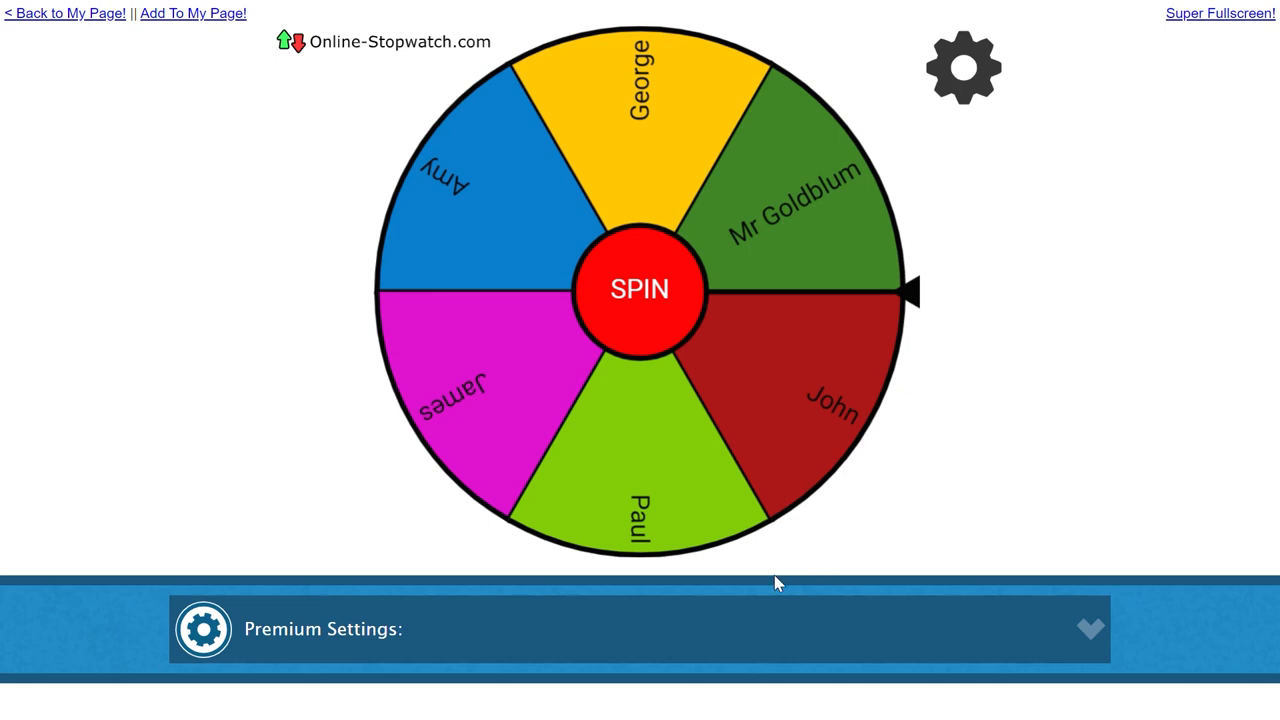
{"action": "left_click", "coordinate": [601, 630]}
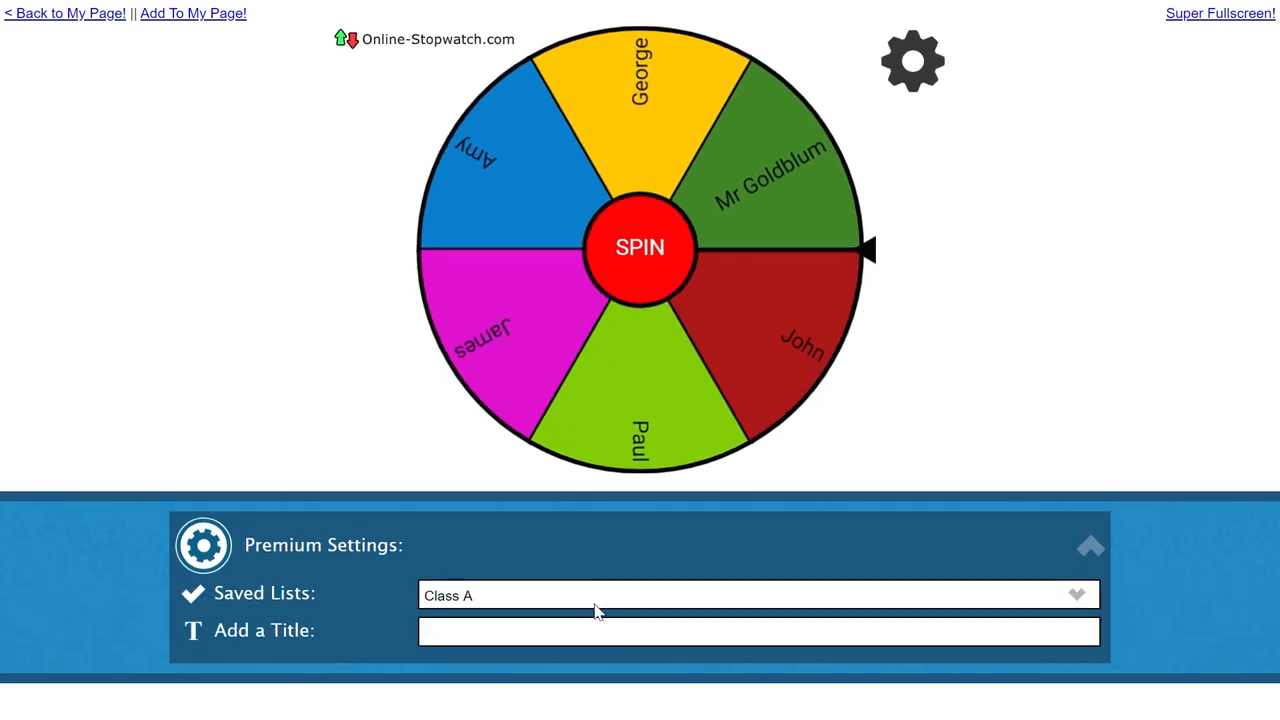
{"action": "type", "text": "M"}
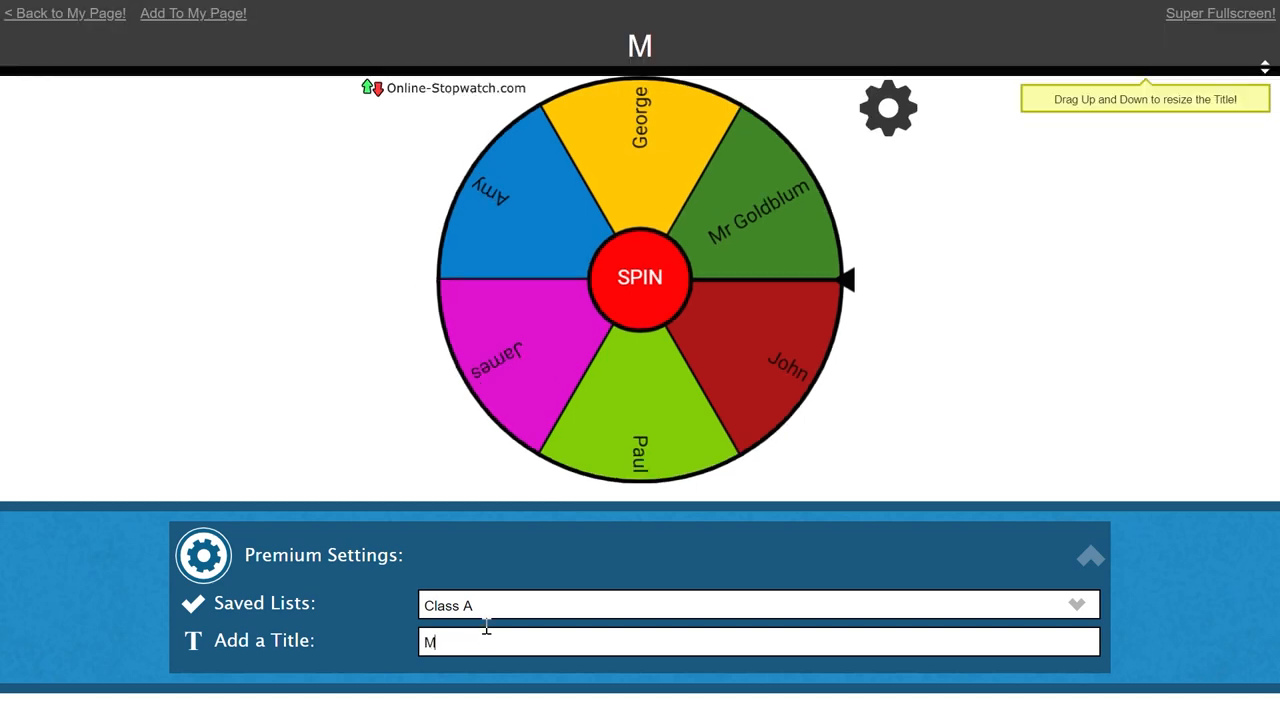
{"action": "type", "text": "y Title"}
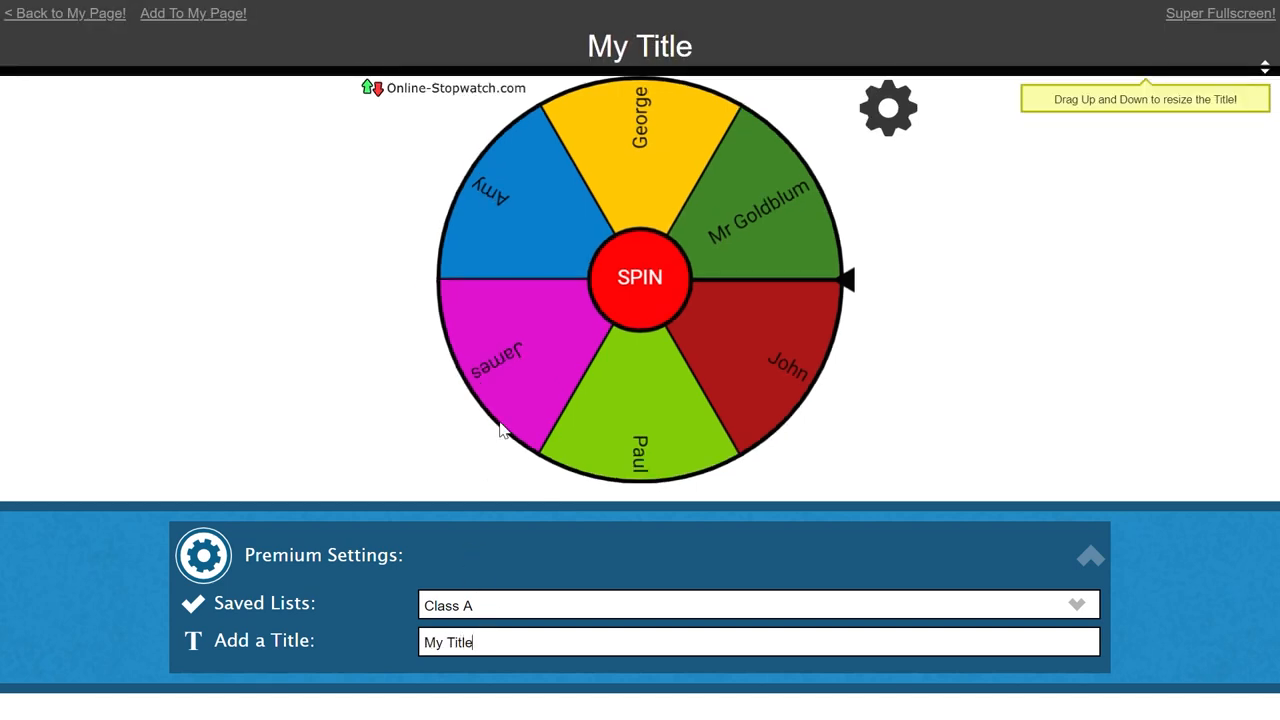
{"action": "mouse_move", "coordinate": [660, 72]}
{"action": "left_mouse_down"}
{"action": "mouse_move", "coordinate": [657, 137]}
{"action": "mouse_move", "coordinate": [641, 140]}
{"action": "mouse_move", "coordinate": [590, 90]}
{"action": "mouse_move", "coordinate": [595, 140]}
{"action": "left_mouse_up"}
{"action": "left_click", "coordinate": [620, 545]}
{"action": "left_click", "coordinate": [440, 636]}
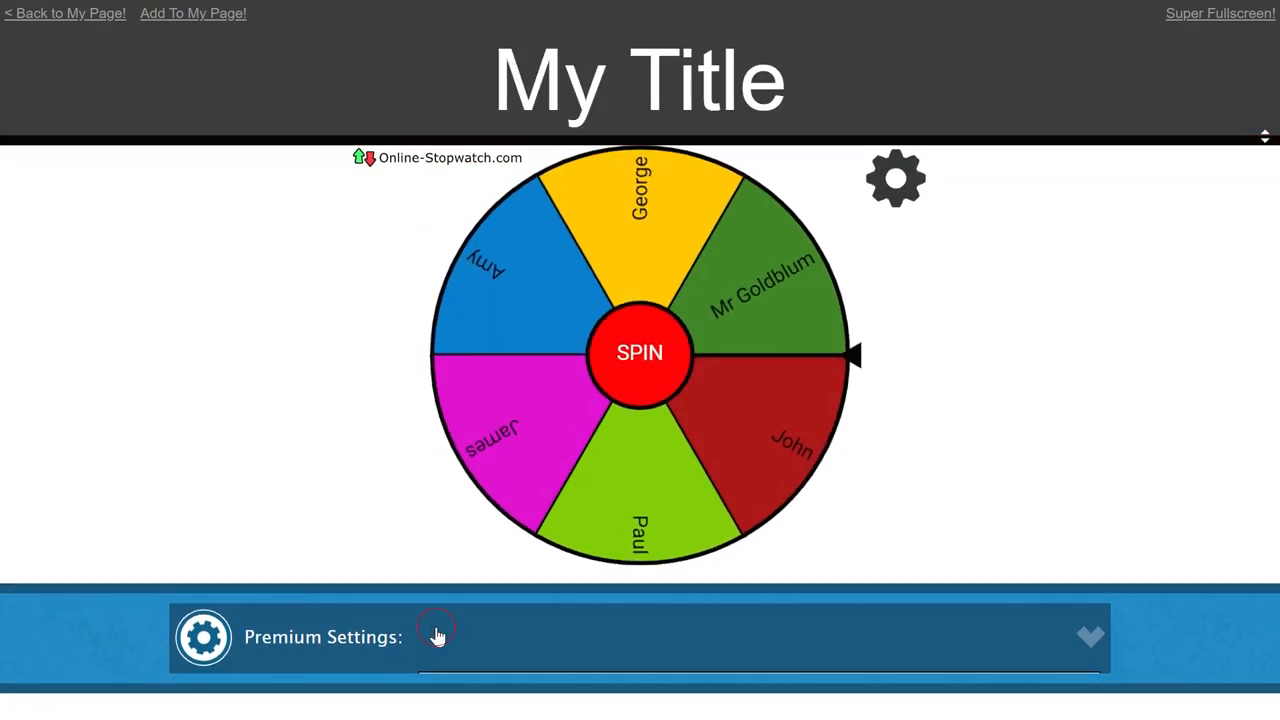
{"action": "double_click", "coordinate": [508, 643]}
{"action": "key", "text": "BackSpace"}
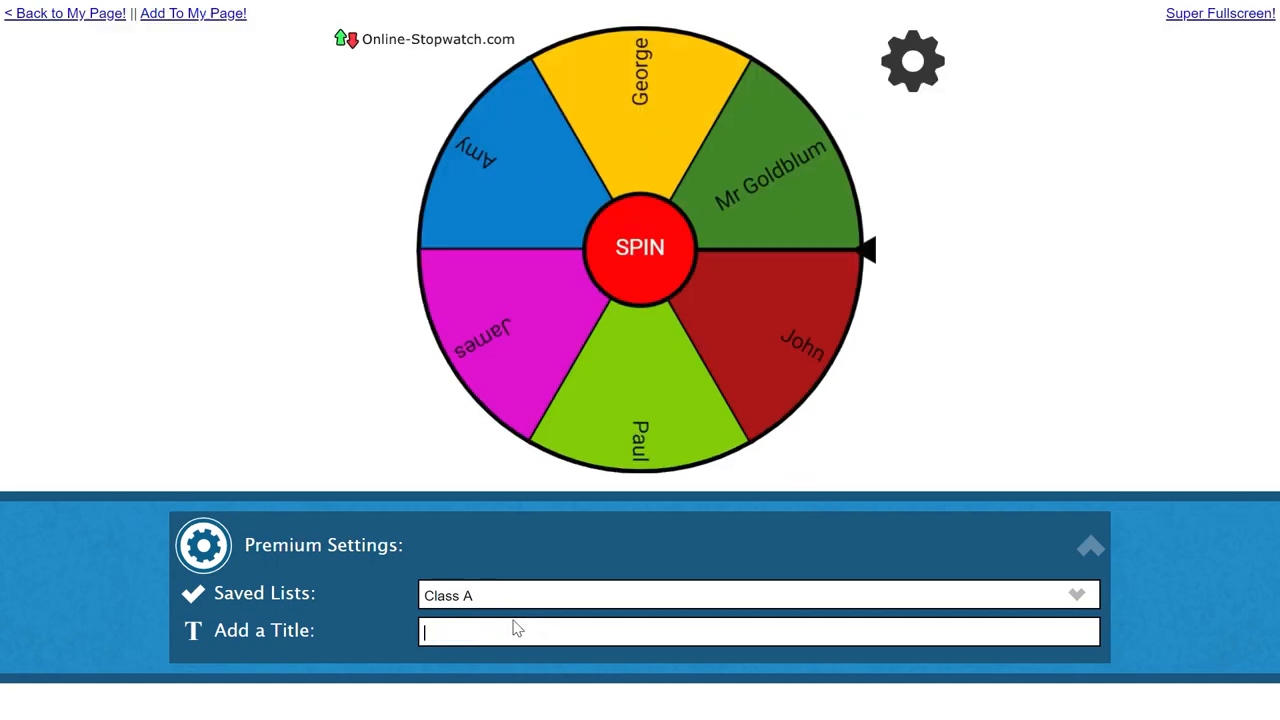